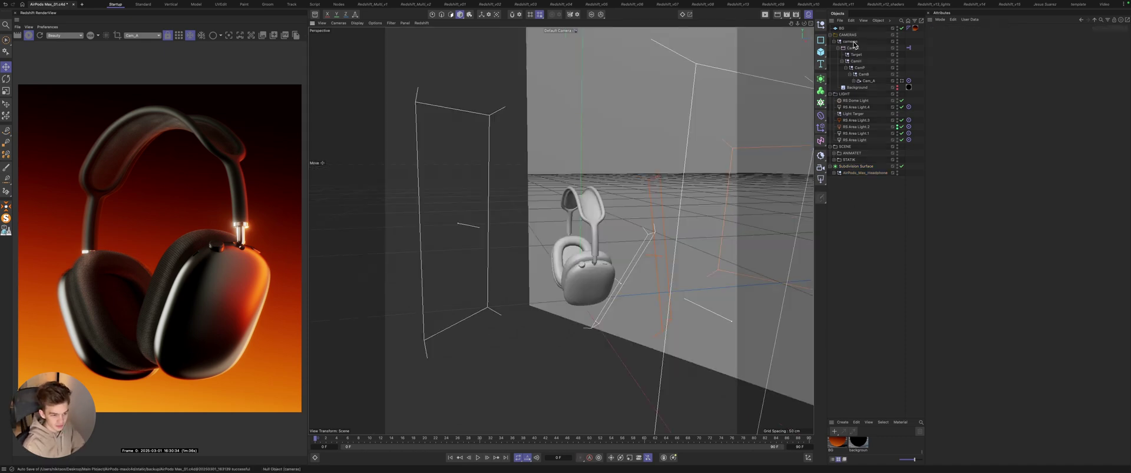
Step: Select the Cam_A camera and examine its placement relative to the headphones, background and lights
left_click(852, 47)
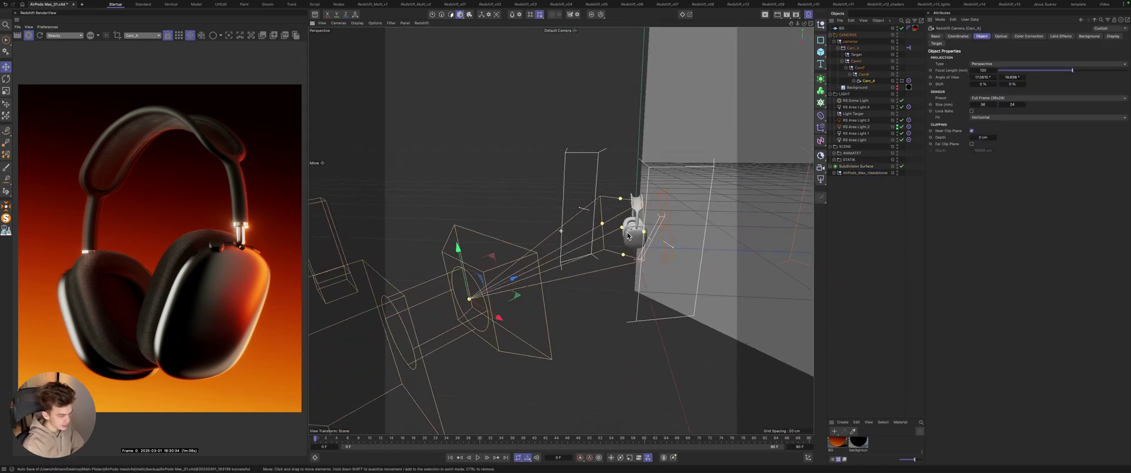
left_click_drag(628, 236, 657, 224, "alt")
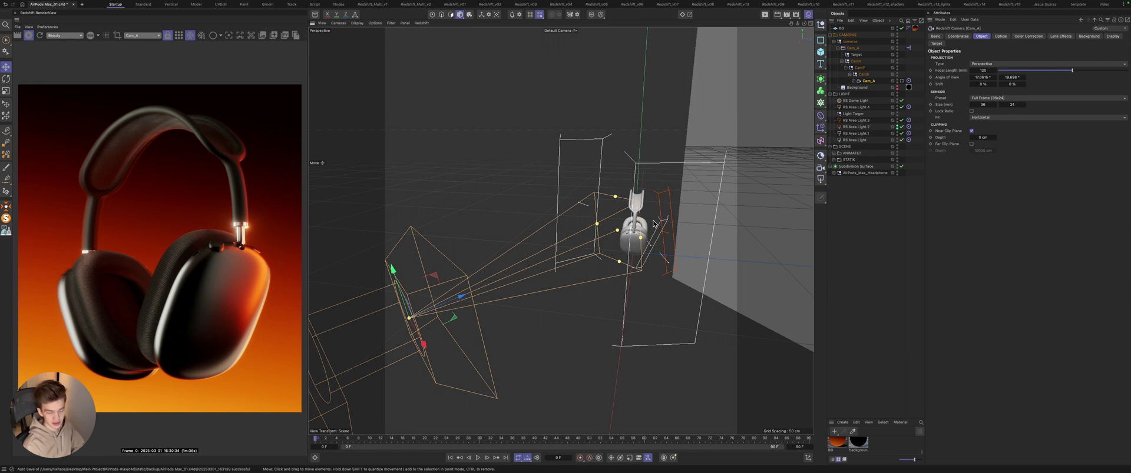
left_click_drag(633, 233, 609, 224, "alt")
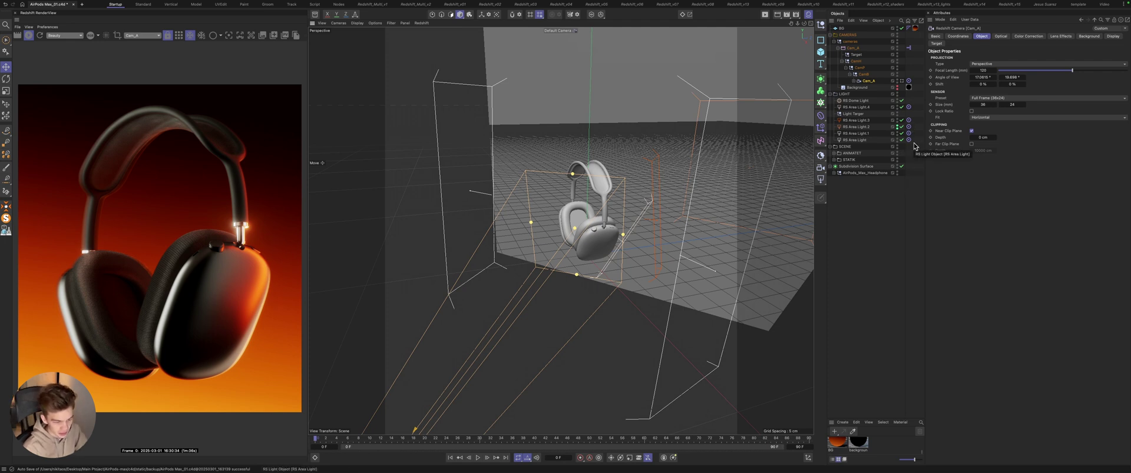
Step: Disable all the RS Area Lights and hide the BG object so that only the RS Dome Light illuminates the headphones
left_click(902, 108)
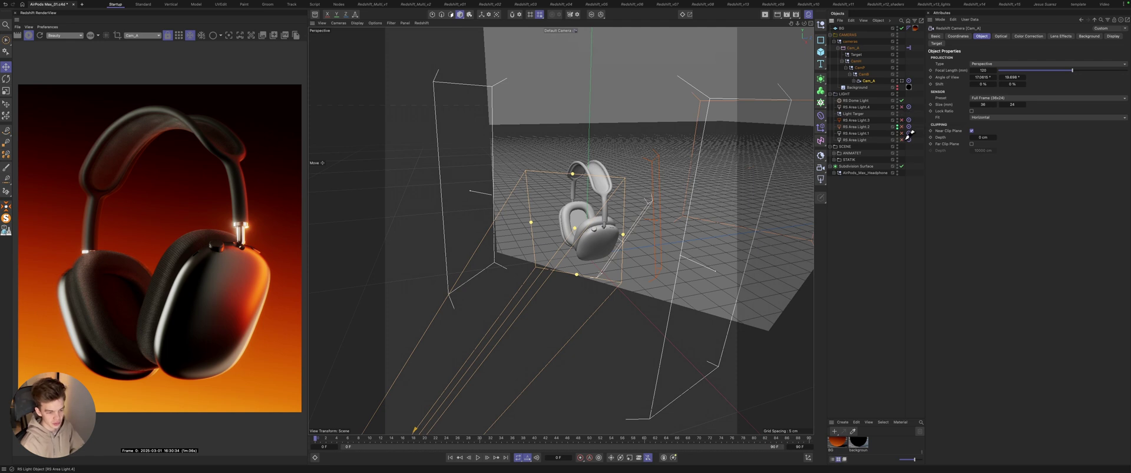
left_click(901, 133)
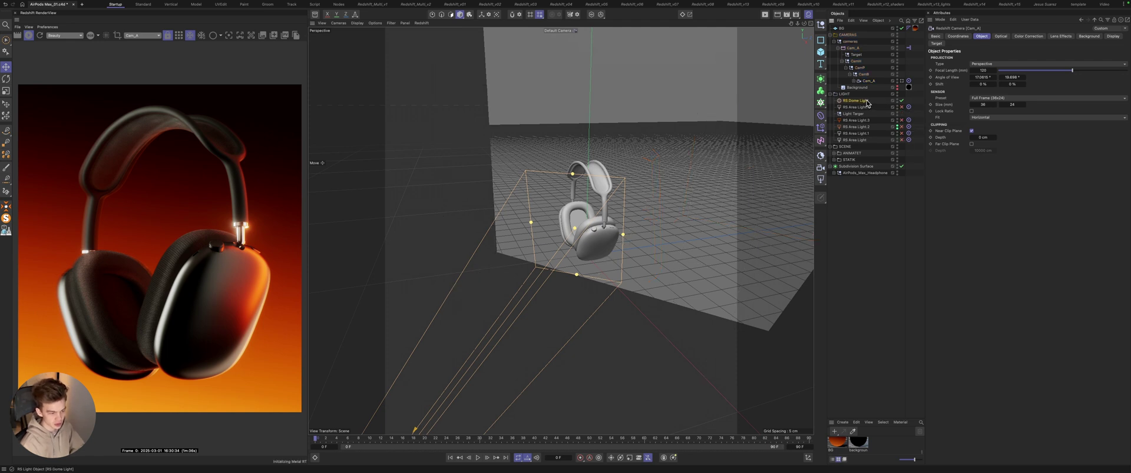
left_click(867, 104)
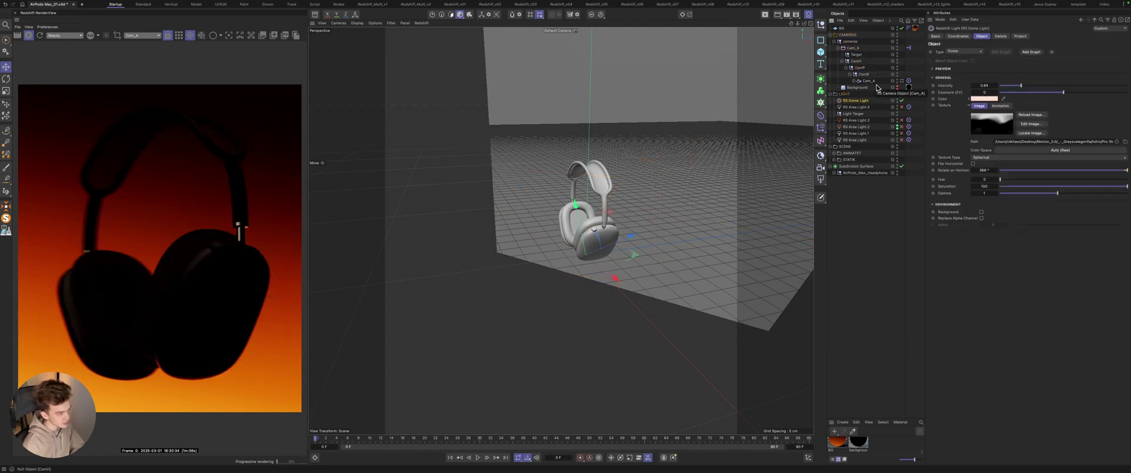
left_click(897, 28)
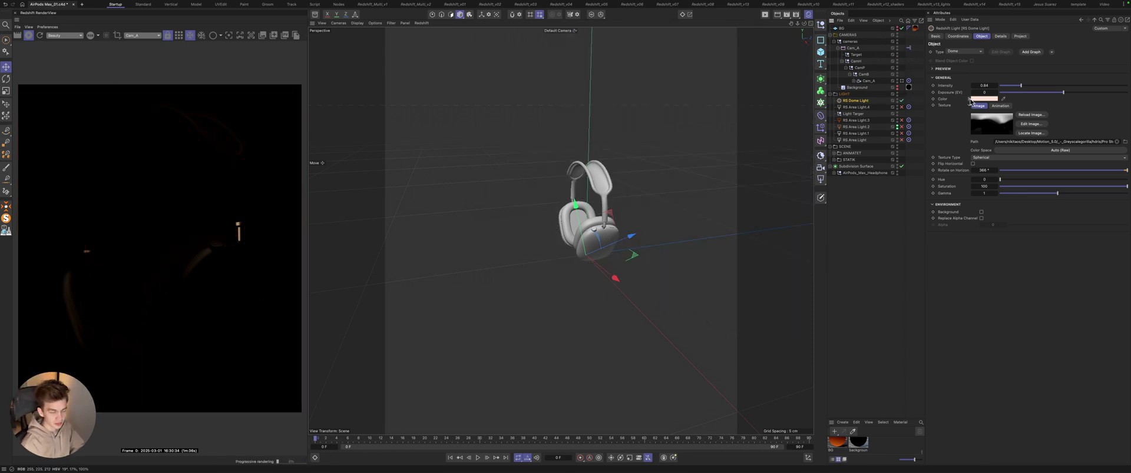
Step: Examine the dome light's colour values, texture path and the faint reflections it gives in the render
left_click(969, 100)
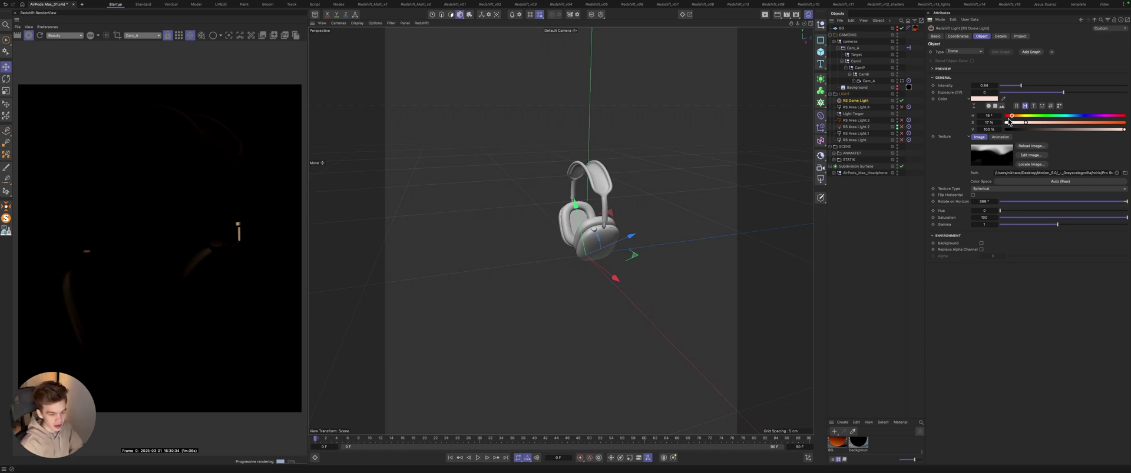
left_click_drag(1025, 172, 1128, 171)
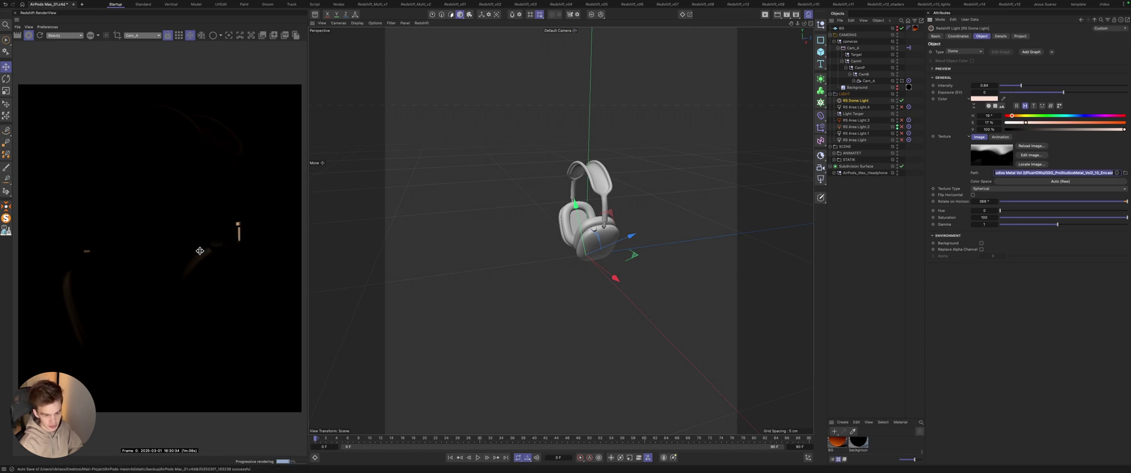
scroll(200, 251, "up", 3)
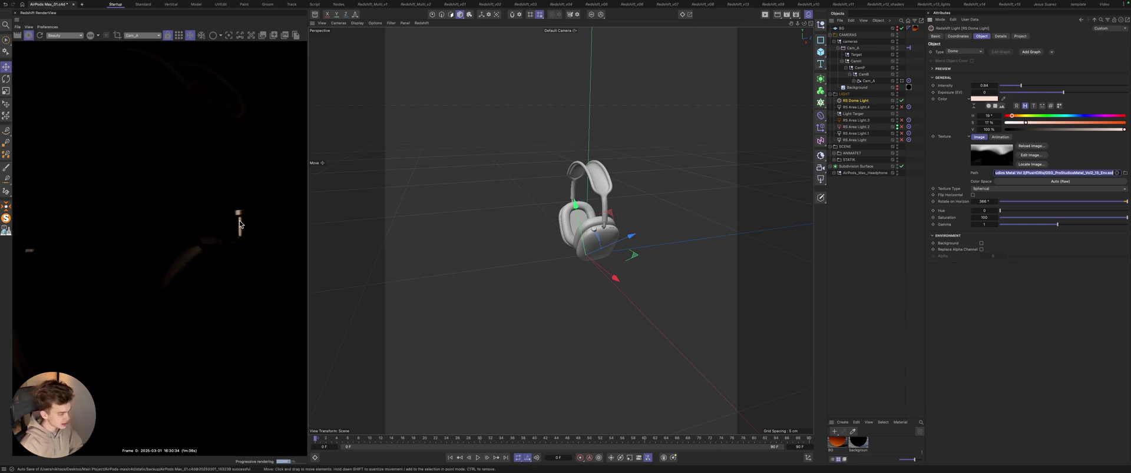
scroll(172, 245, "up", 2)
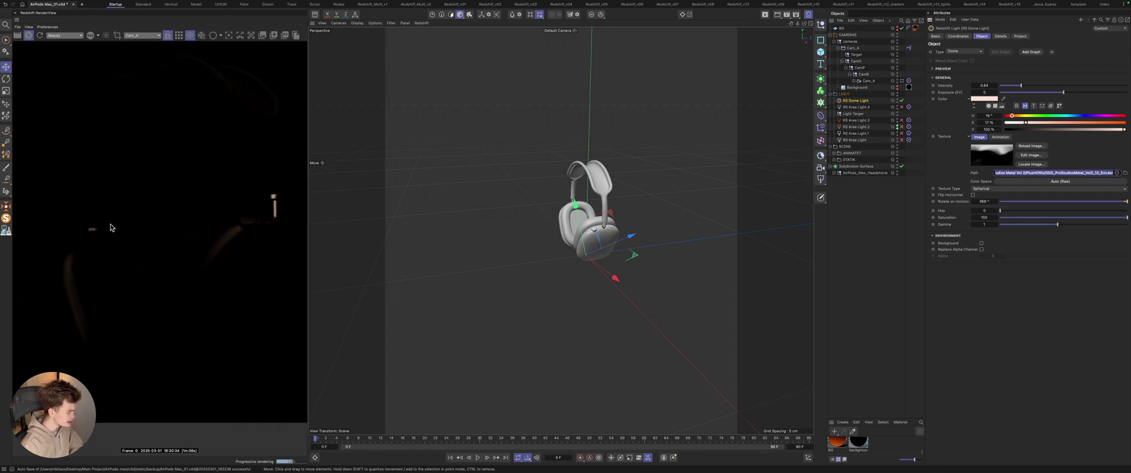
scroll(103, 241, "down", 2)
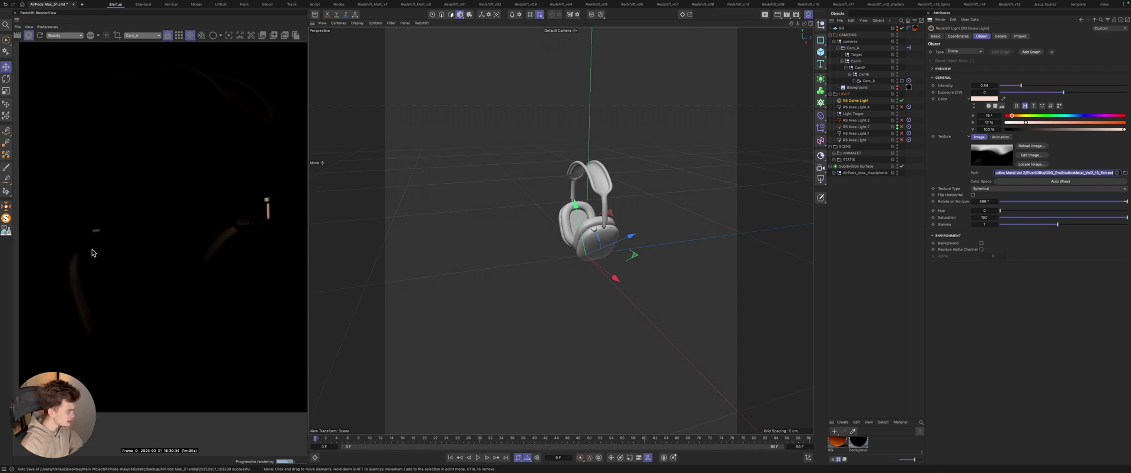
Step: Enable RS Area Light.4 and show its colour values
left_click(855, 108)
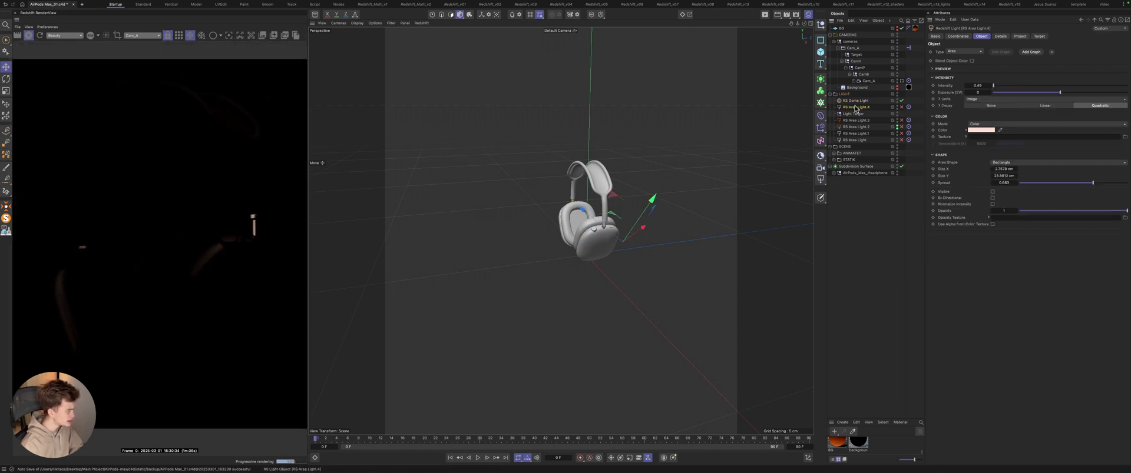
left_click(902, 108)
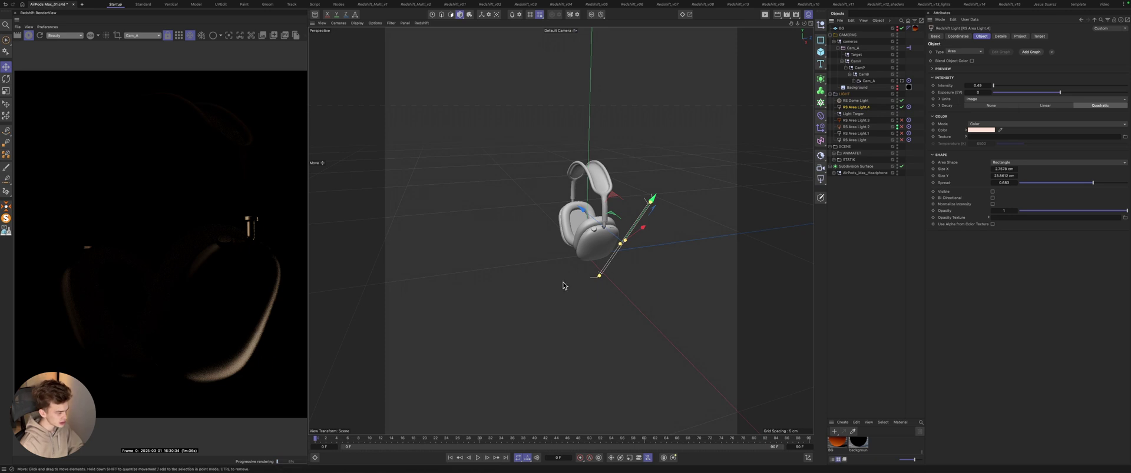
left_click(966, 130)
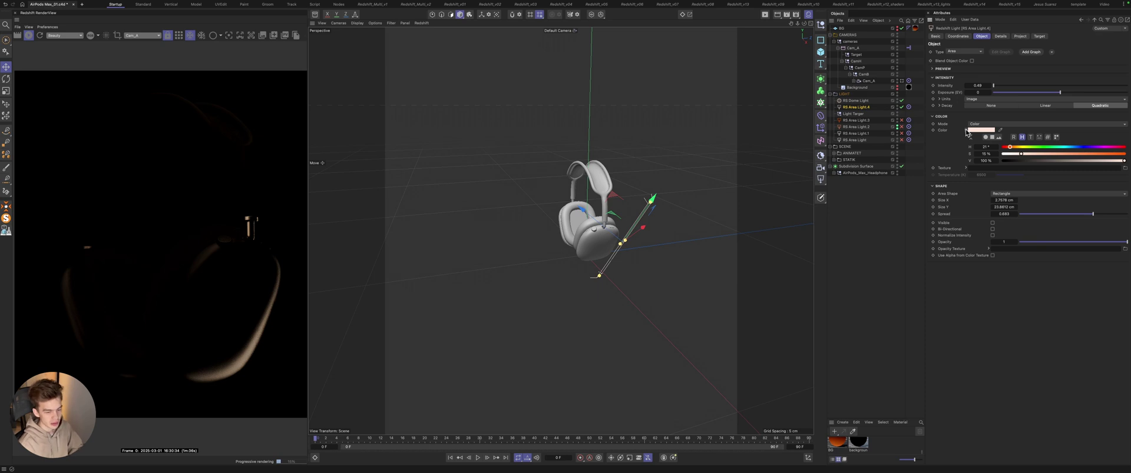
scroll(718, 247, "up", 5)
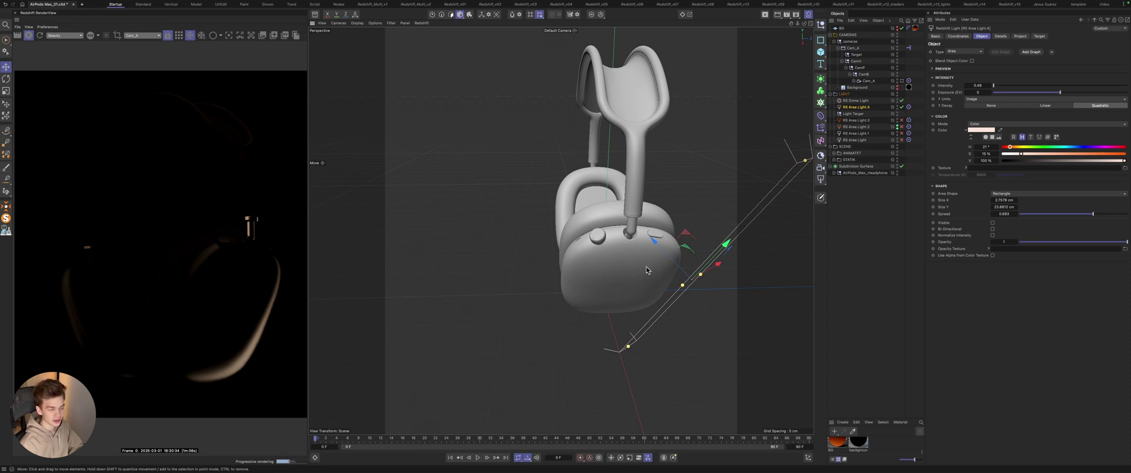
Step: Inspect how RS Area Light.4 is aimed and where the Light Target null sits within the headphones
left_click_drag(645, 267, 610, 262, "alt")
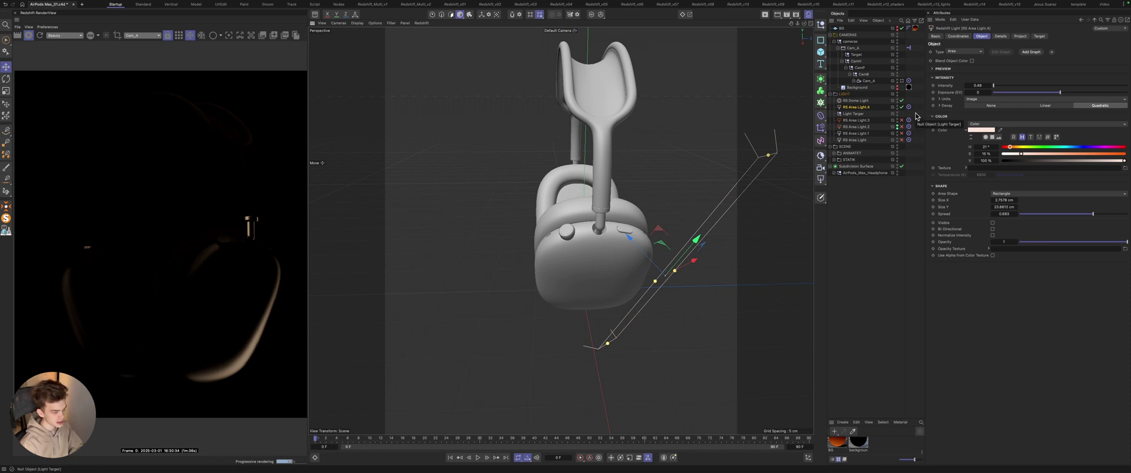
left_click(854, 115)
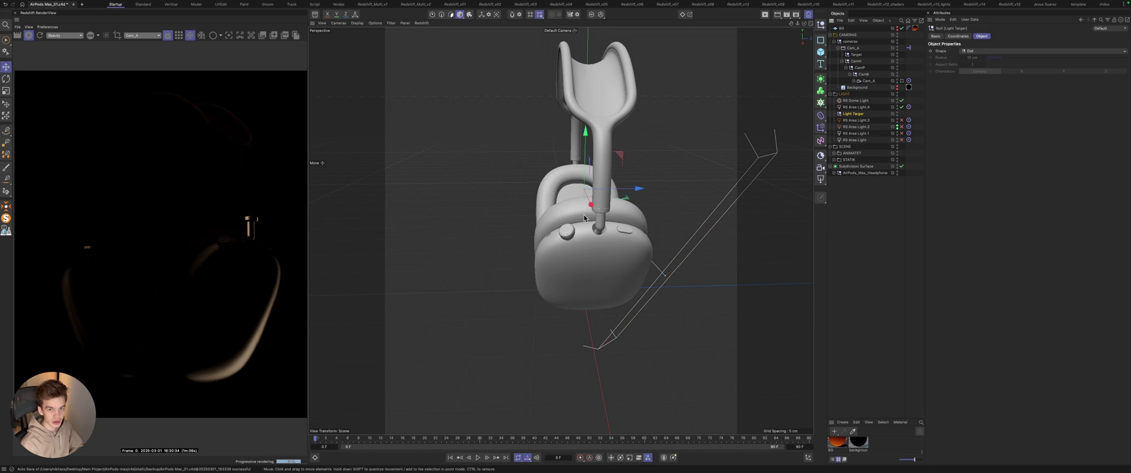
left_click_drag(585, 214, 562, 230, "alt")
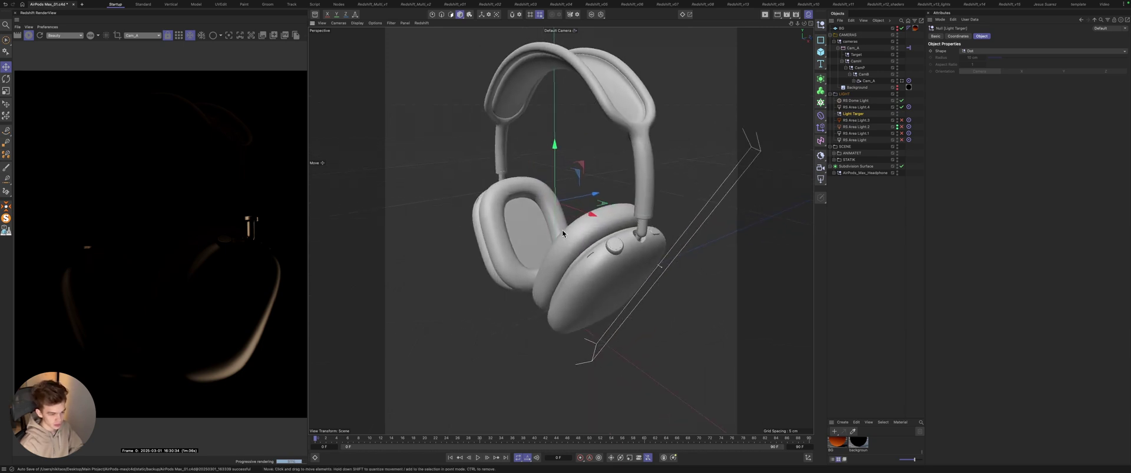
Step: Add a null and a new Redshift area light to the scene
left_click(857, 206)
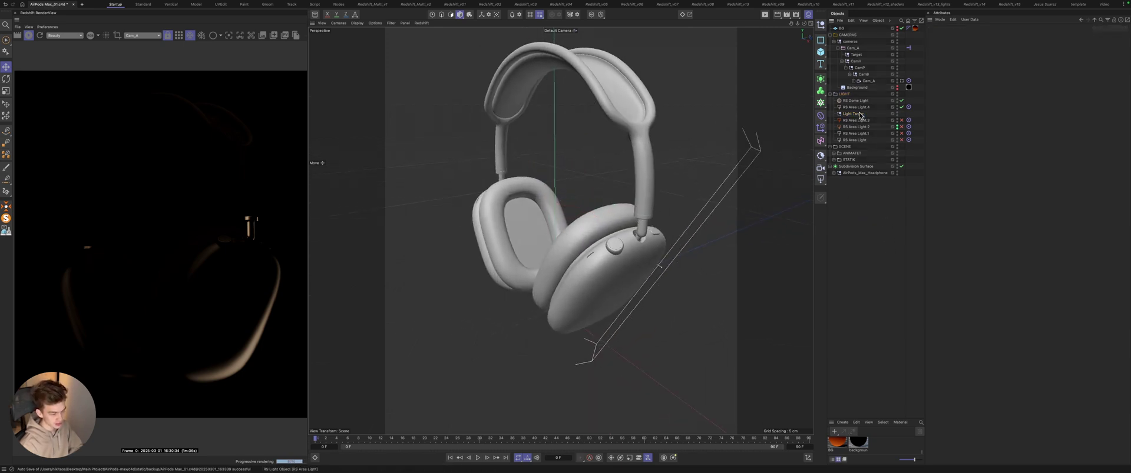
left_click(822, 27)
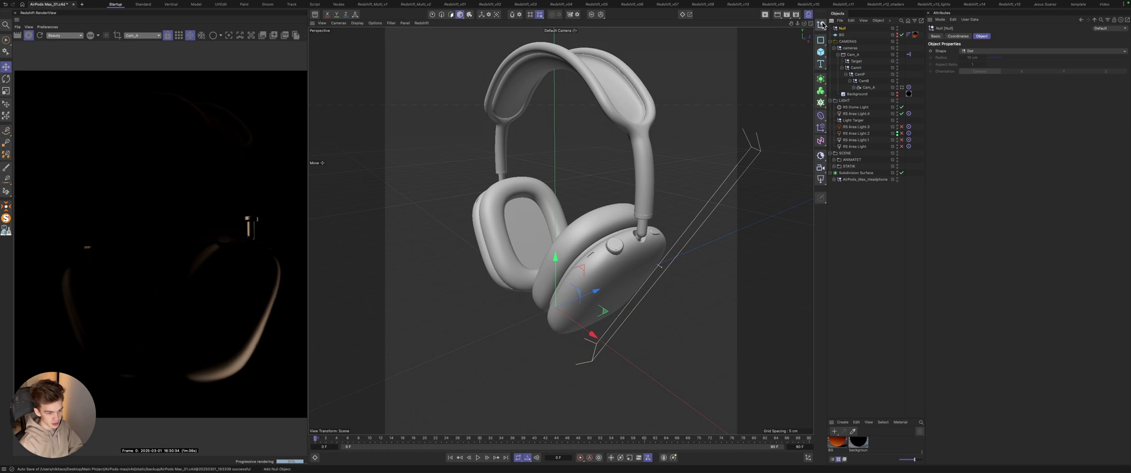
left_click(820, 179)
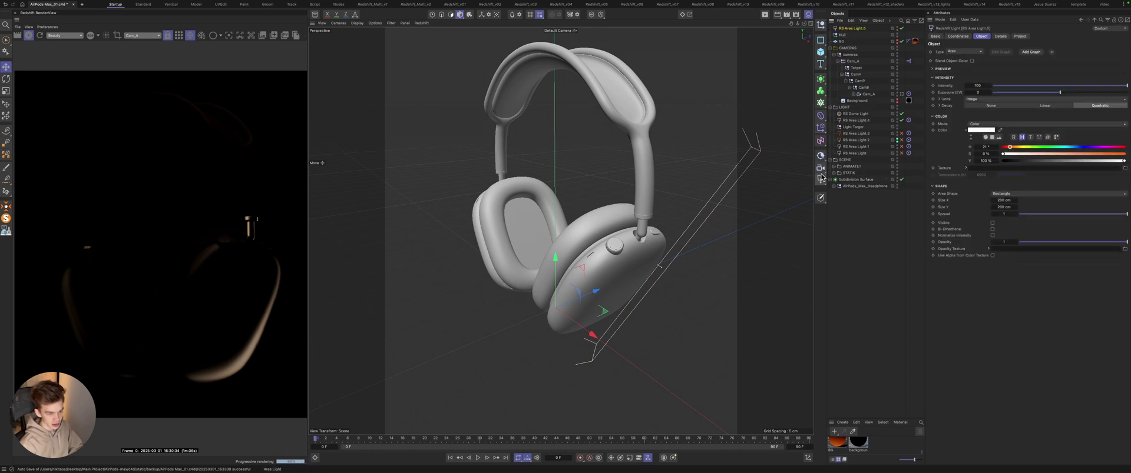
Step: Move the new area light away from the scene centre to one side of the headphones
scroll(553, 259, "down", 5)
scroll(553, 259, "down", 2)
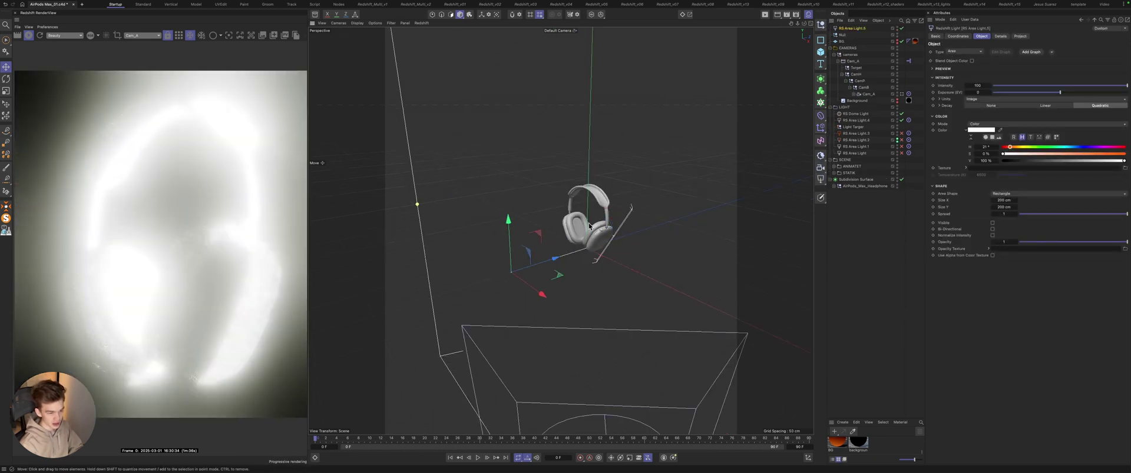
scroll(577, 238, "down", 2)
left_click_drag(588, 236, 666, 202)
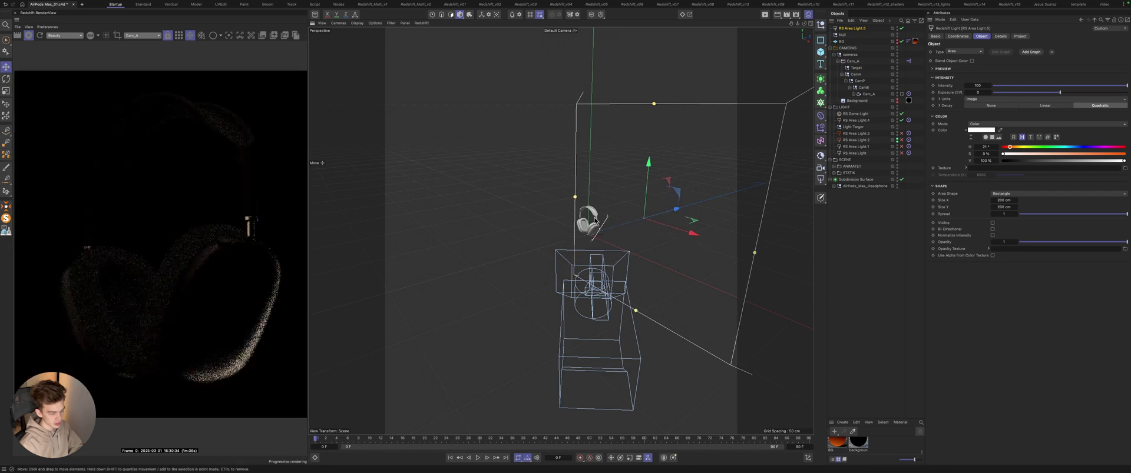
middle_click_drag(666, 202, 563, 229, "alt")
left_click_drag(563, 230, 766, 279, "alt")
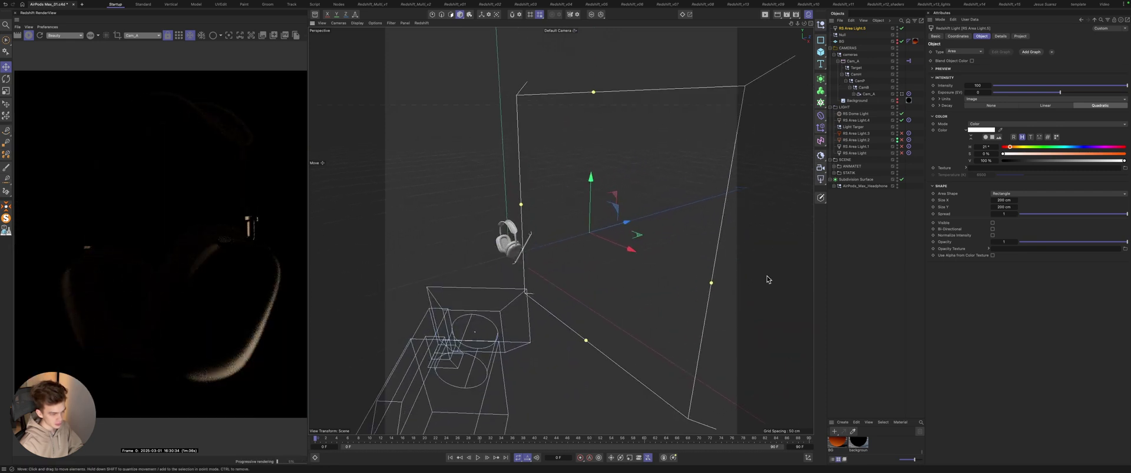
Step: Add a Target tag to the new area light and assign the null as its target object
right_click(845, 30)
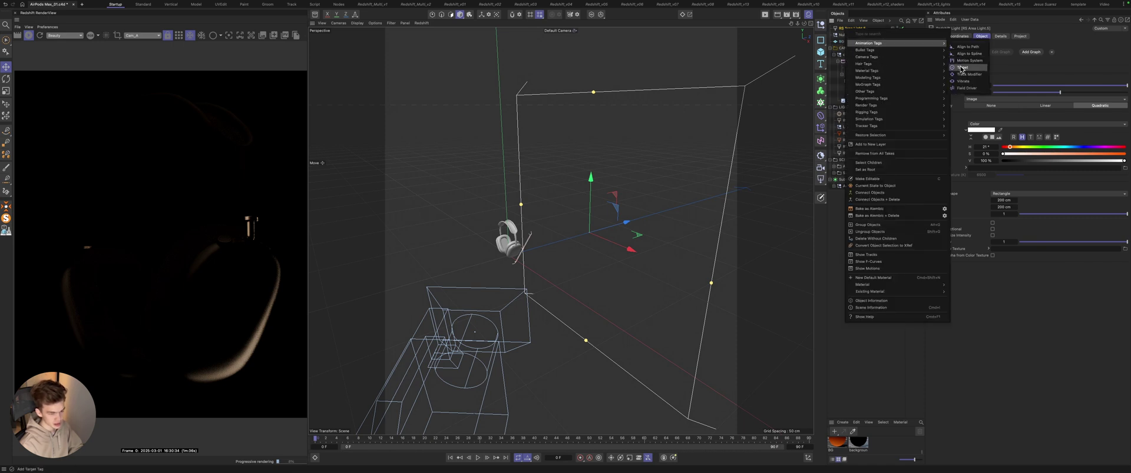
left_click(966, 83)
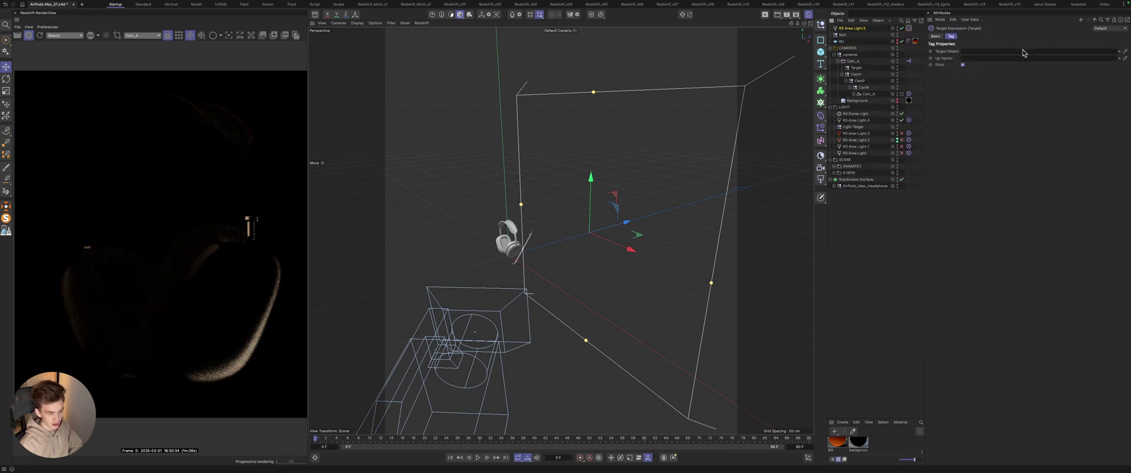
left_click(1125, 53)
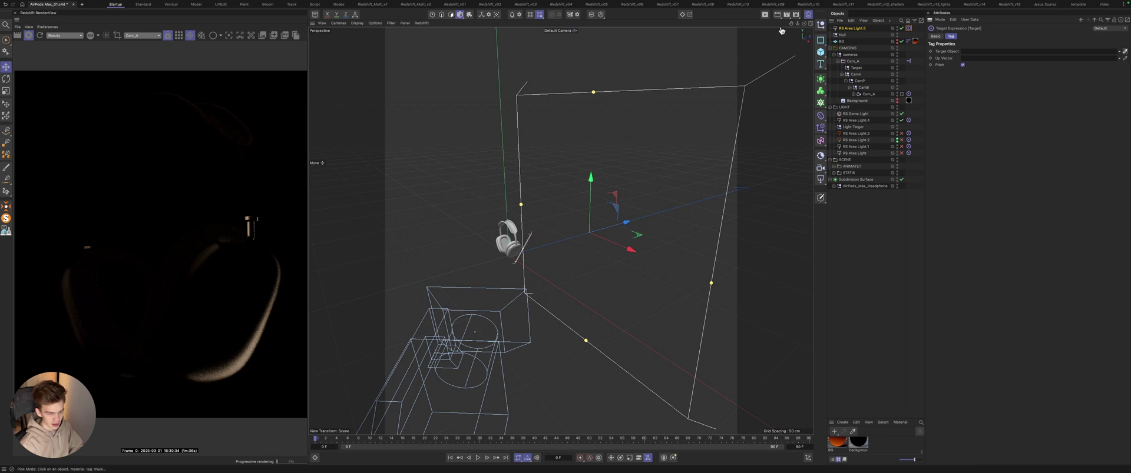
left_click(842, 36)
left_click(841, 36)
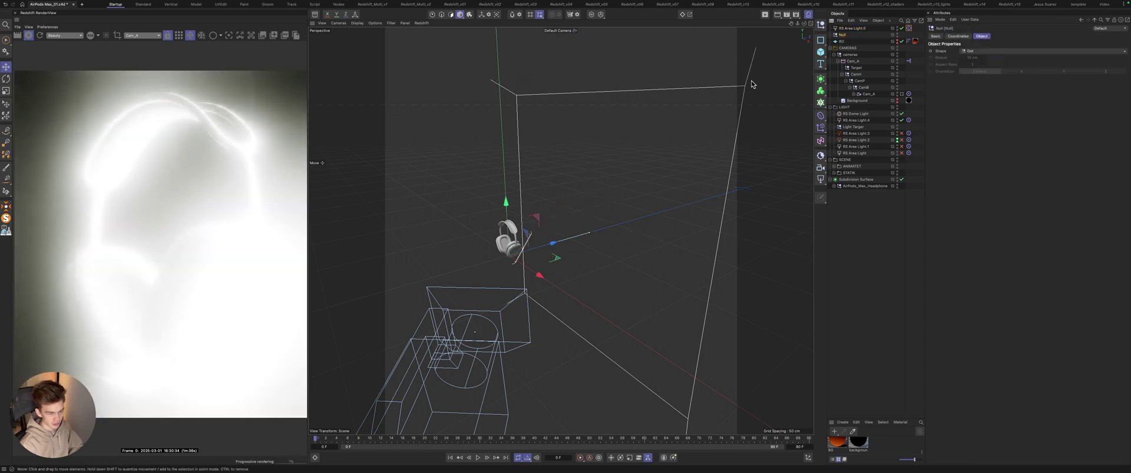
Step: Shrink the targeted area light to about 69 cm and move it around the headphones to test its aim
key("ctrl+z")
key("ctrl+z")
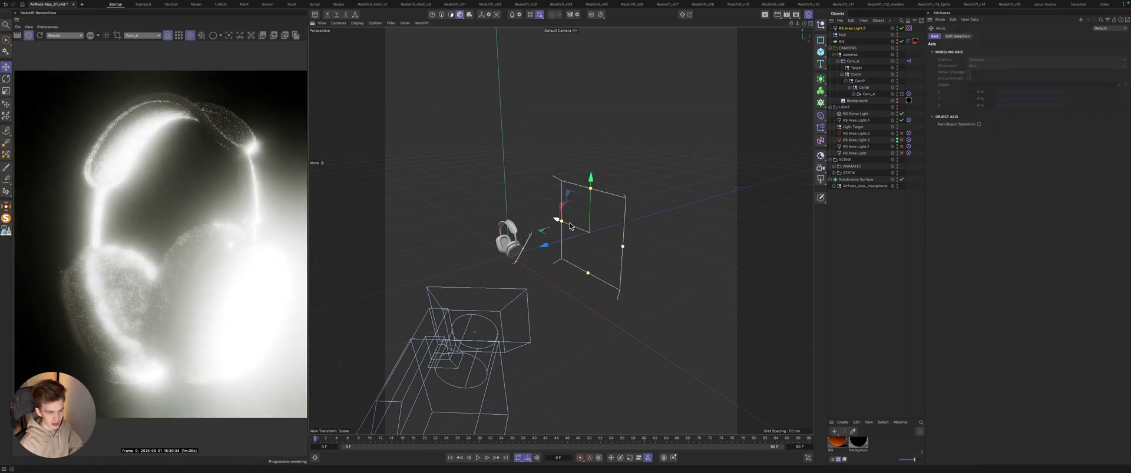
left_click_drag(584, 253, 671, 258)
Step: Delete the demonstration null and the new area light
left_click(842, 35)
left_click(844, 28, "ctrl")
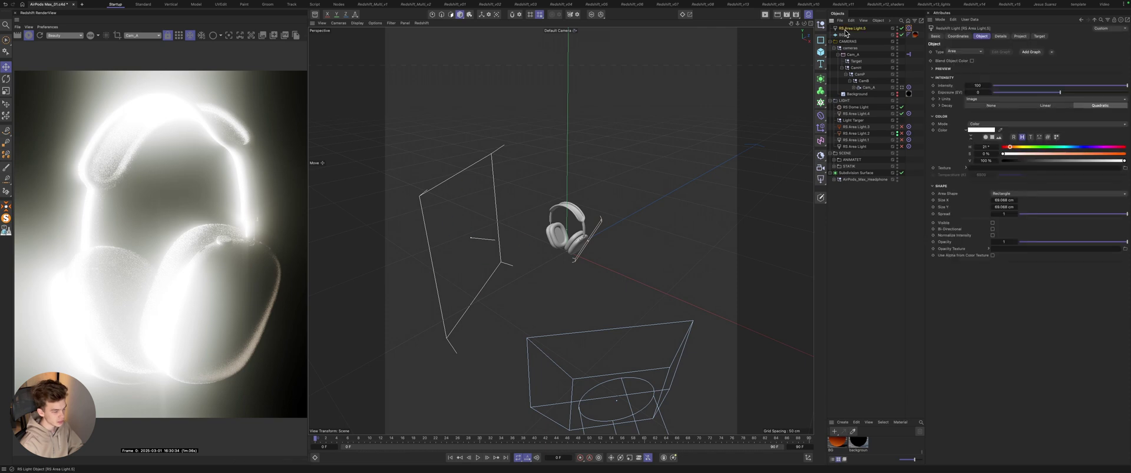
key("Delete")
Step: Enable the orange RS Area Light.3 and view its placement behind the headphones
left_click(851, 108)
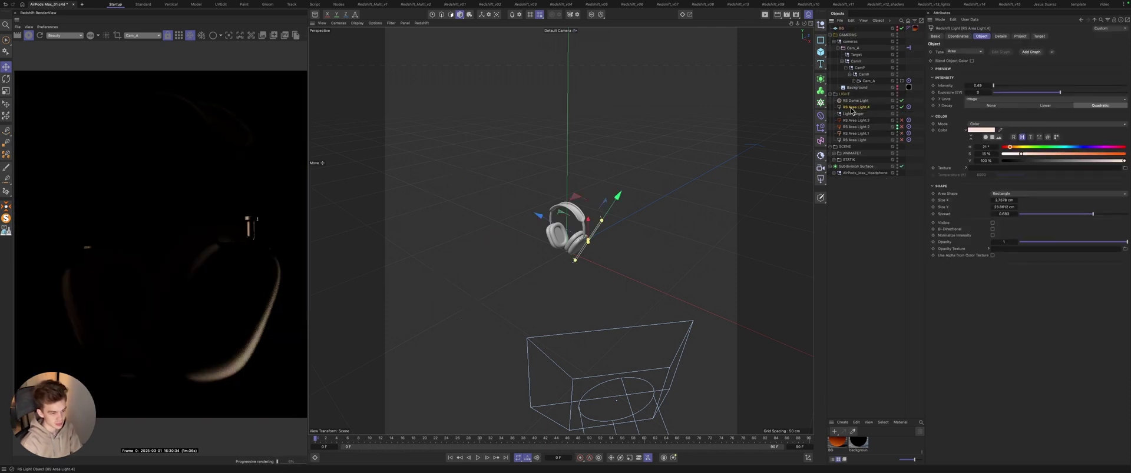
left_click(856, 120)
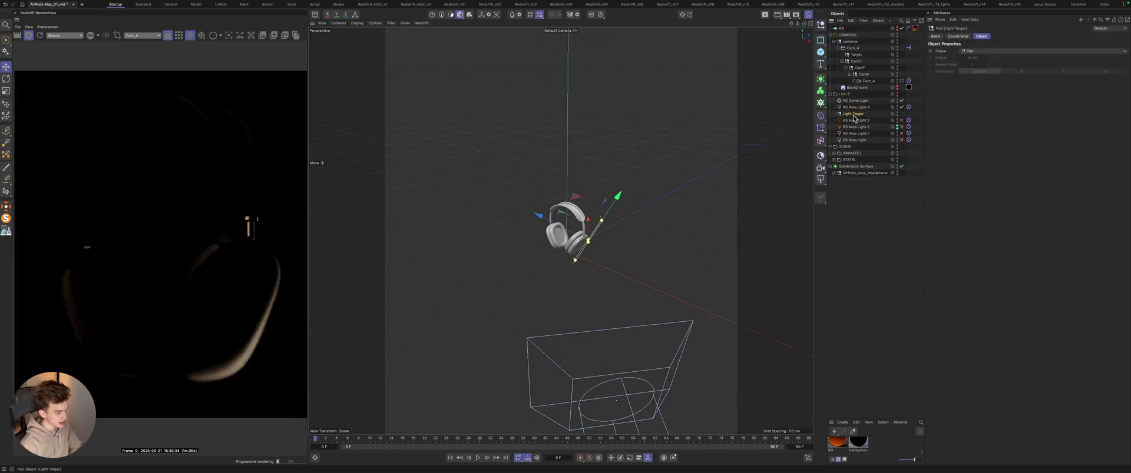
left_click(901, 121)
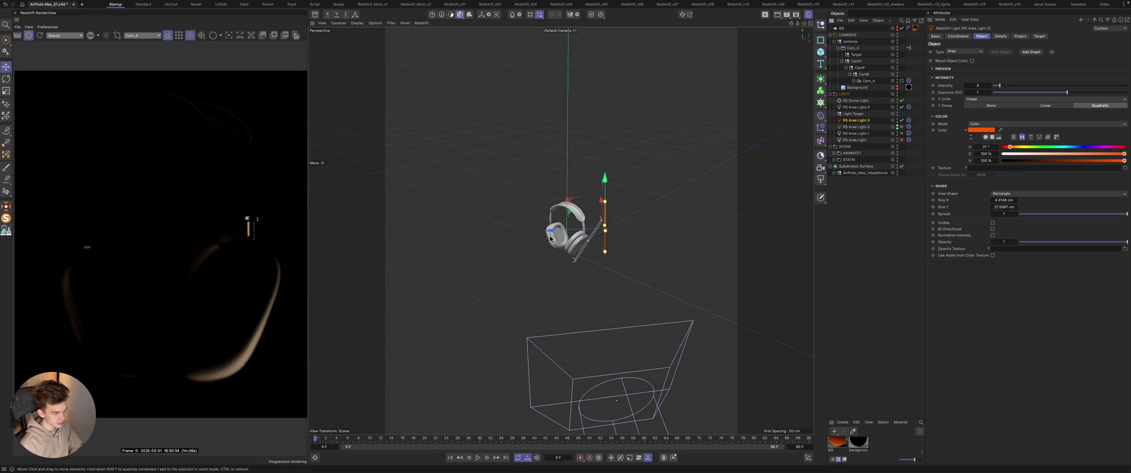
left_click_drag(591, 237, 571, 247, "alt")
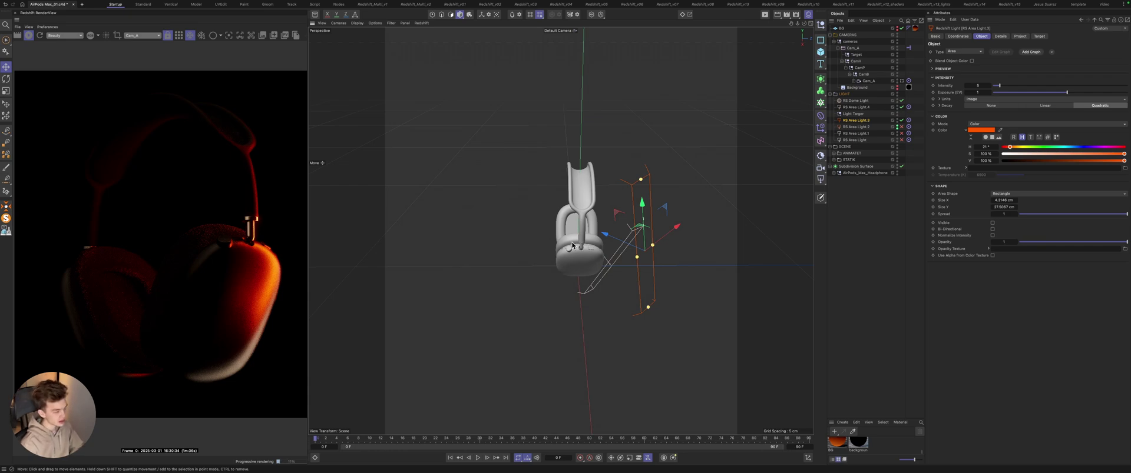
Step: Try widening the orange RS Area Light.3 to about 46 cm behind the headphones, then revert its size
left_click_drag(547, 255, 511, 259, "alt")
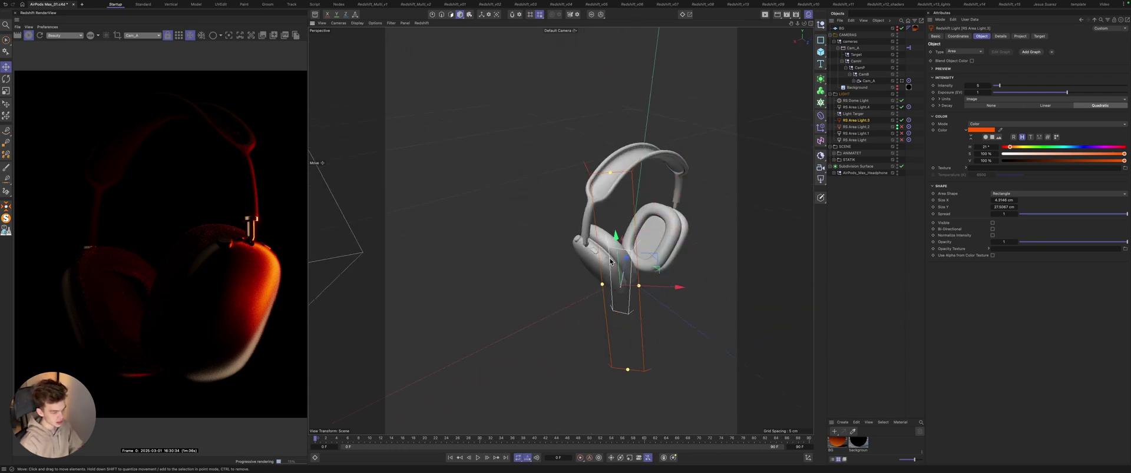
left_click_drag(610, 262, 580, 280, "alt")
left_click_drag(657, 256, 573, 272)
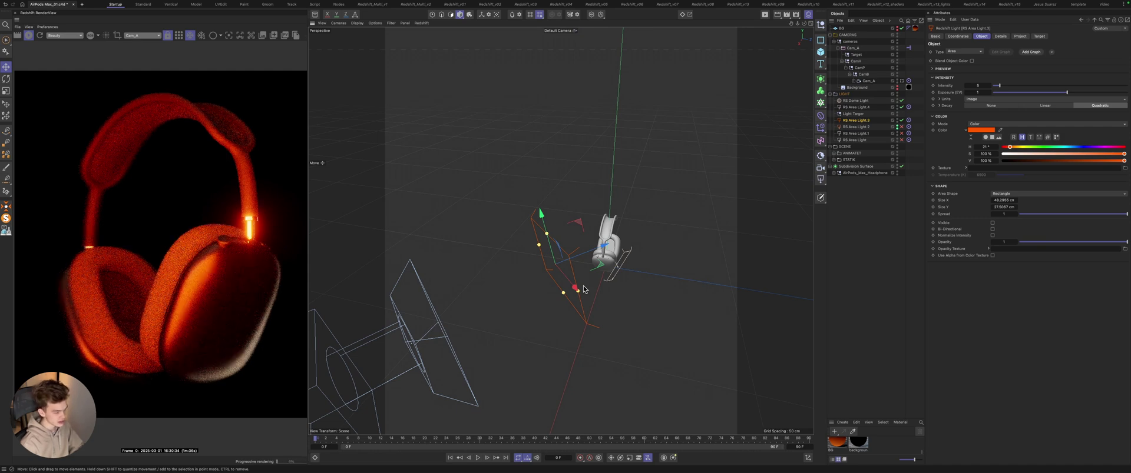
left_click_drag(583, 289, 615, 239)
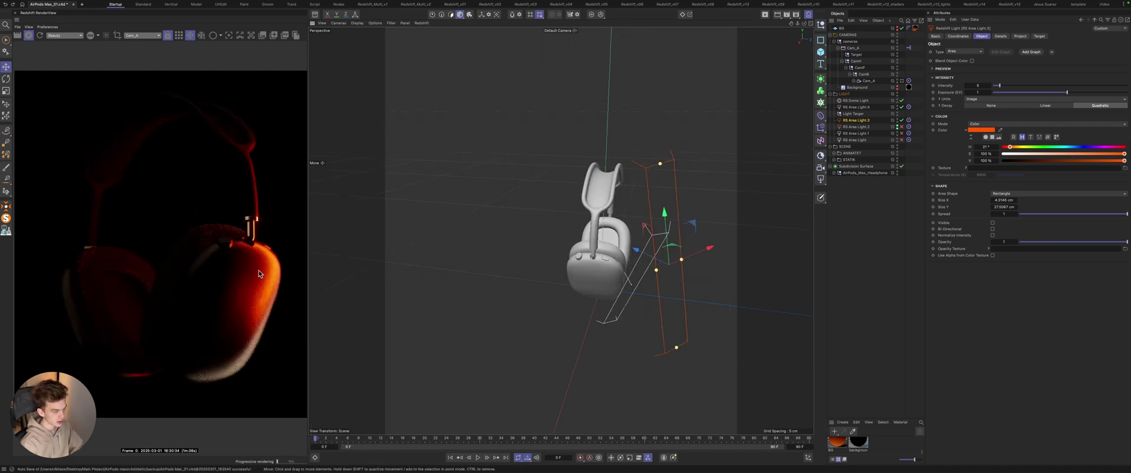
Step: Try a much lower intensity on the pale RS Area Light.4 to test its contribution to the render
left_click(856, 108)
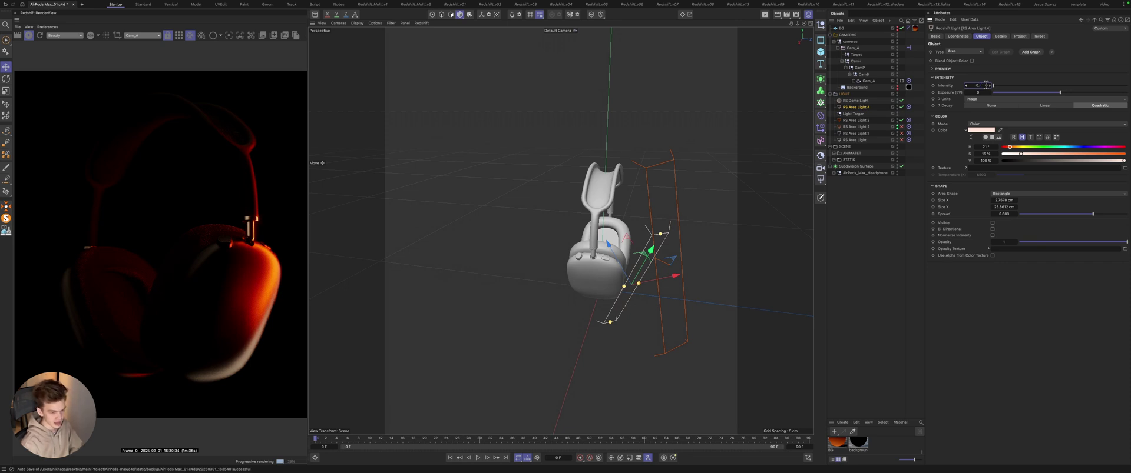
key("Return")
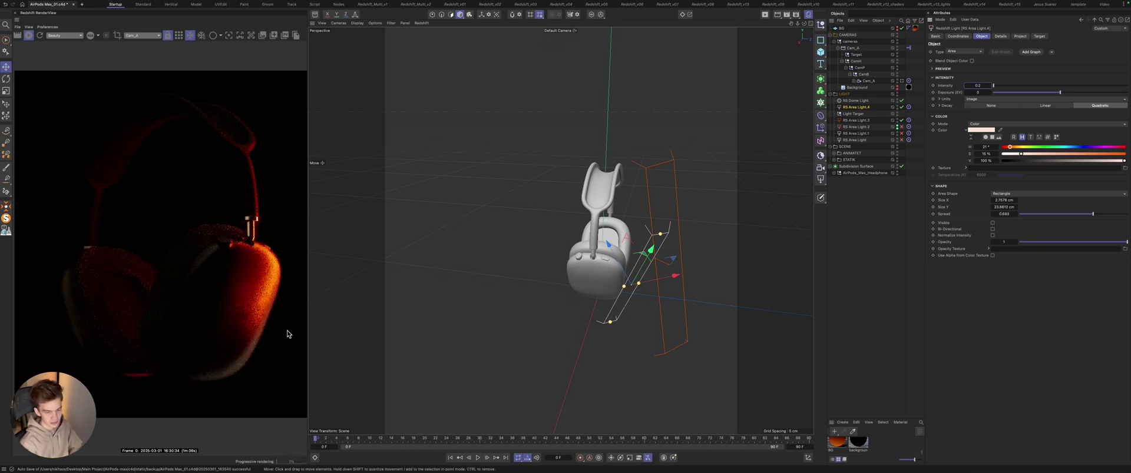
Step: Enable the salmon-coloured RS Area Light.2, then toggle it off and on to compare its effect on the headphones
left_click(861, 127)
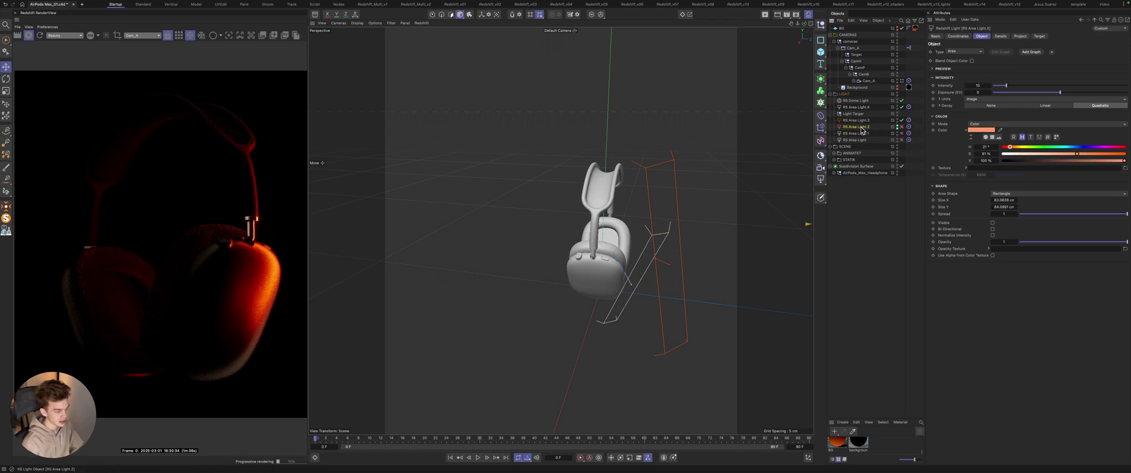
left_click(902, 127)
scroll(630, 245, "down", 5)
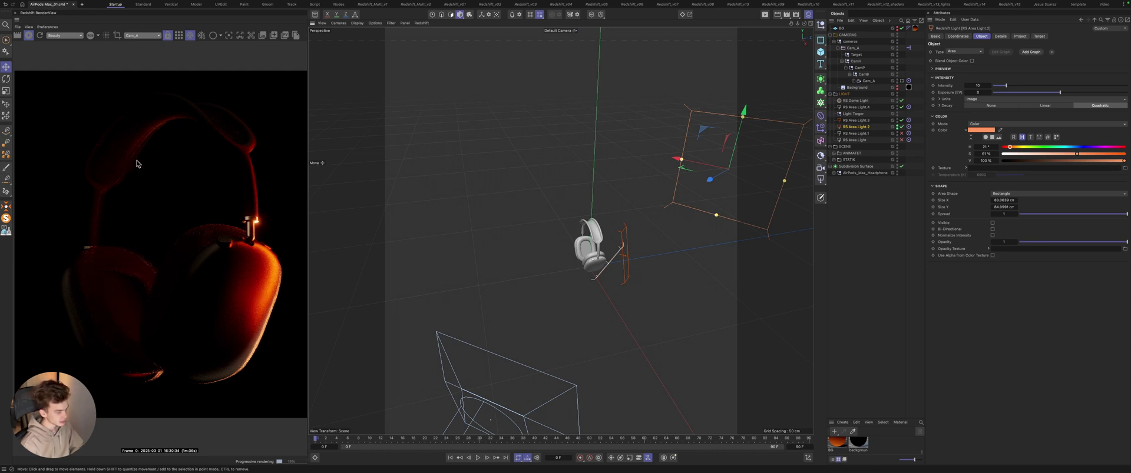
left_click(901, 127)
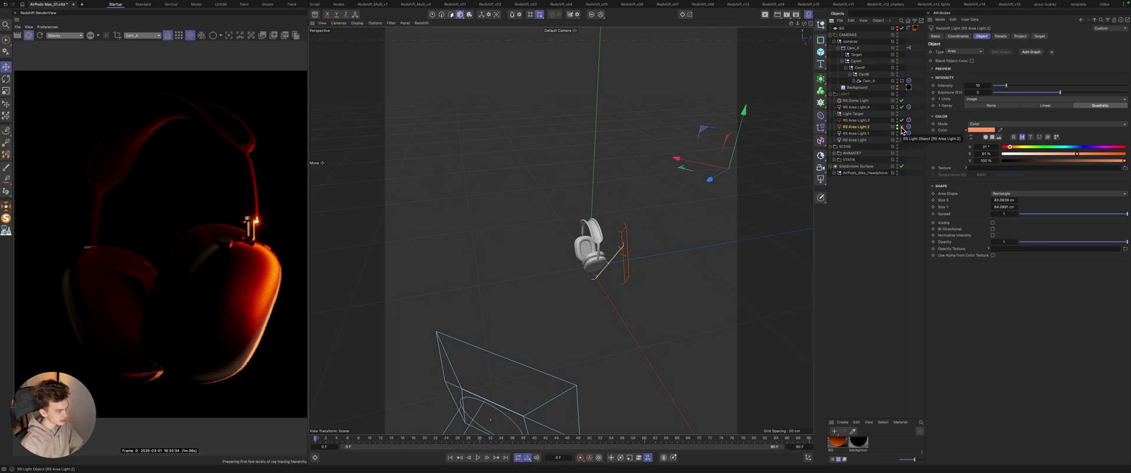
left_click(901, 127)
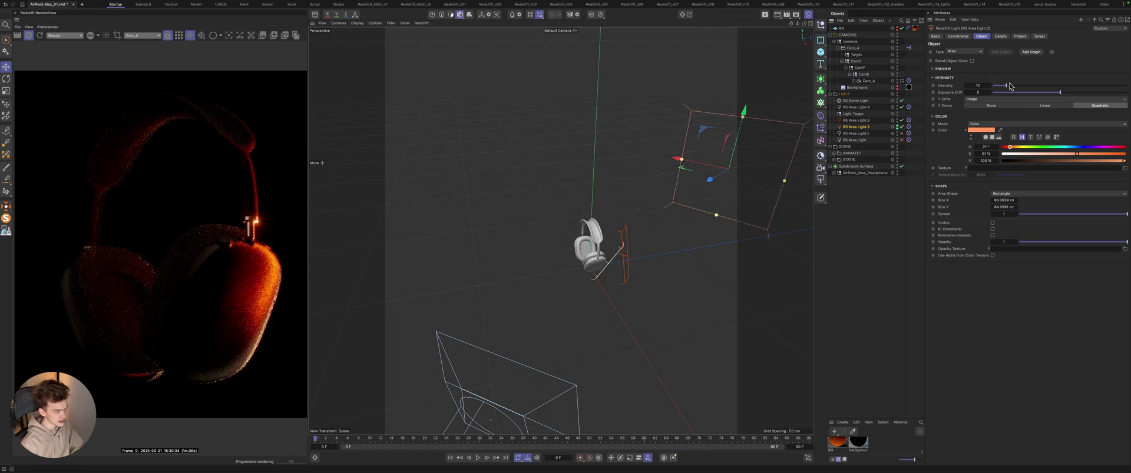
Step: Try raising the intensity of RS Area Light.2 to about 52, then undo the change
left_click_drag(1006, 86, 1063, 88)
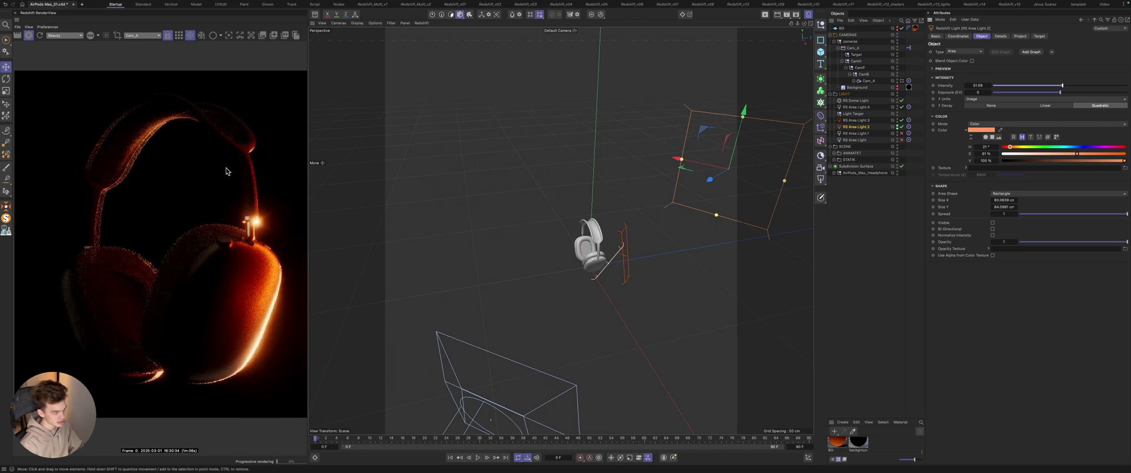
key("super+z")
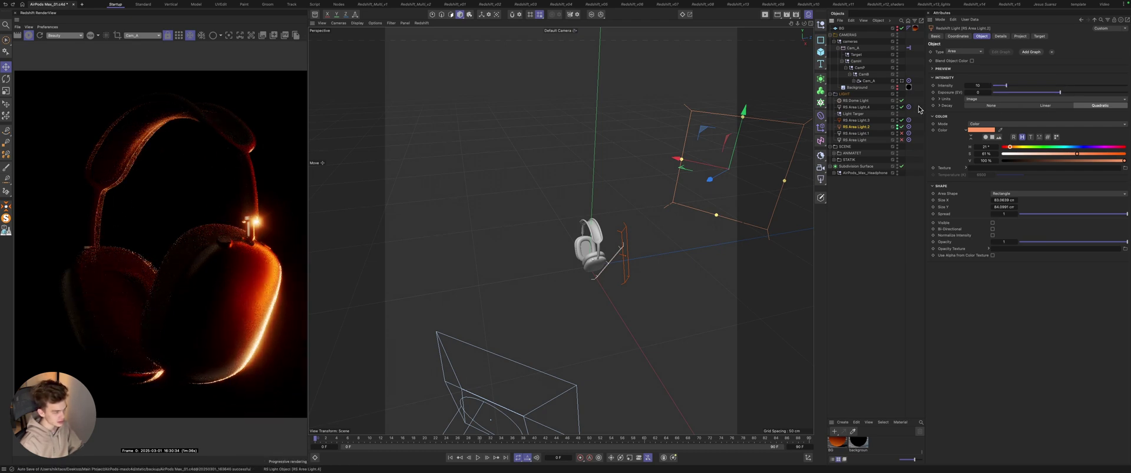
Step: Enable the white RS Area Light.1 near the outer ear cup
left_click(903, 133)
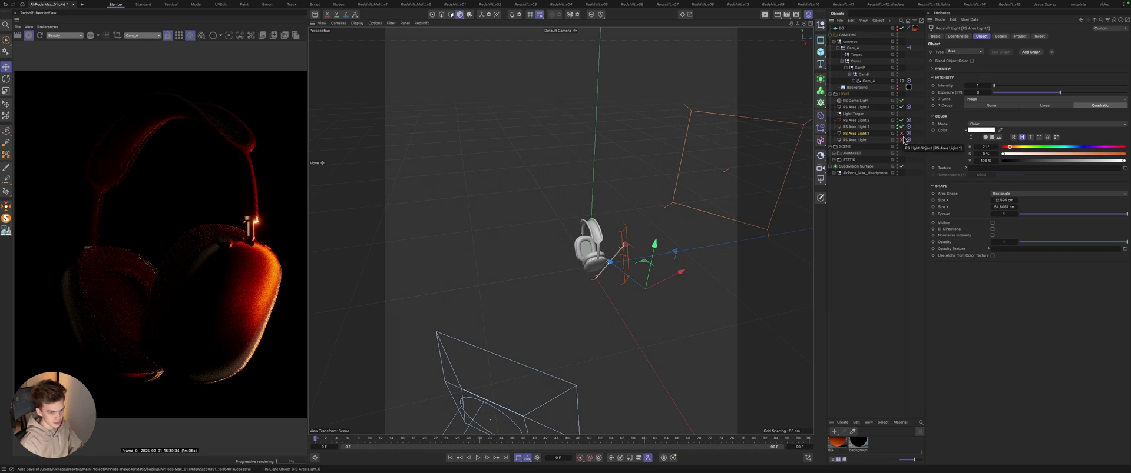
left_click(902, 134)
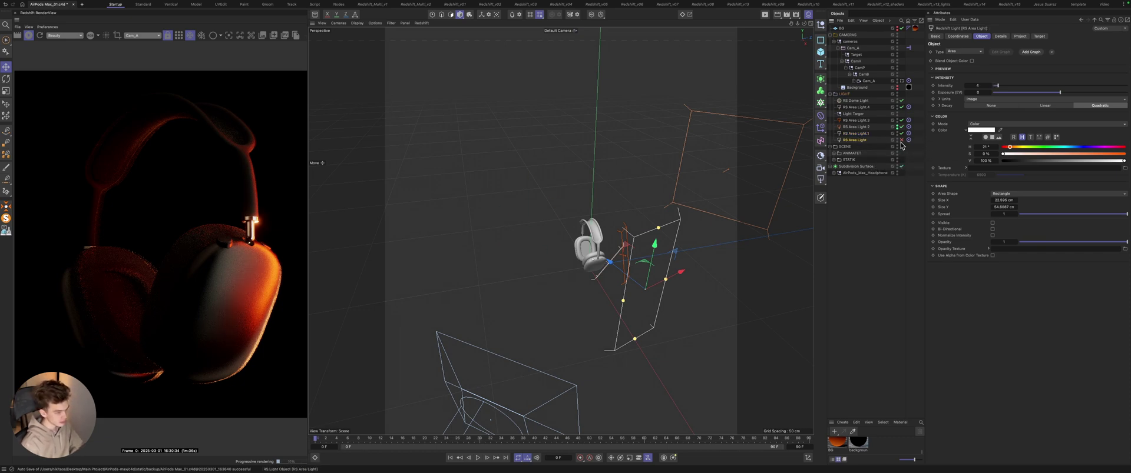
Step: Enable the last RS Area Light and tint it slightly warm by setting its colour saturation to 19%
left_click(854, 140)
left_click(902, 140)
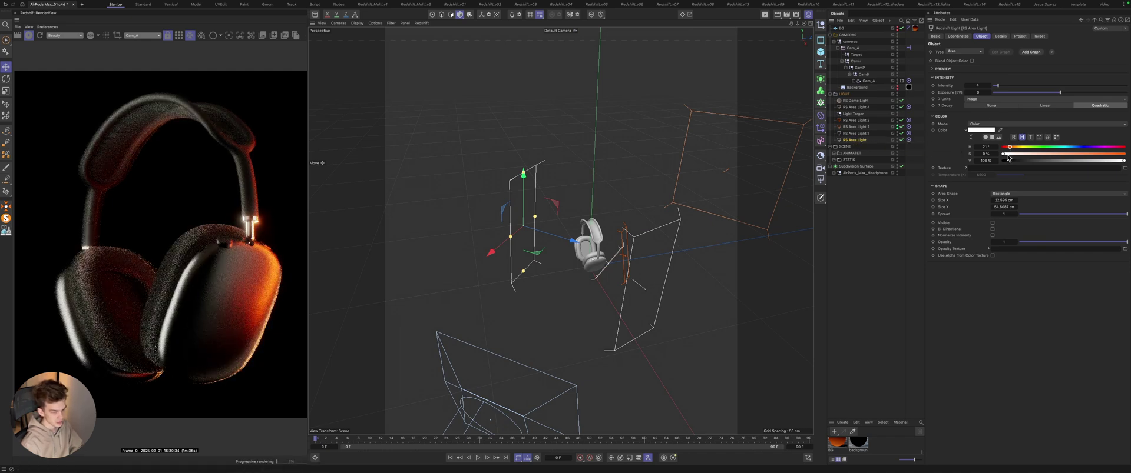
left_click_drag(1010, 156, 1012, 157)
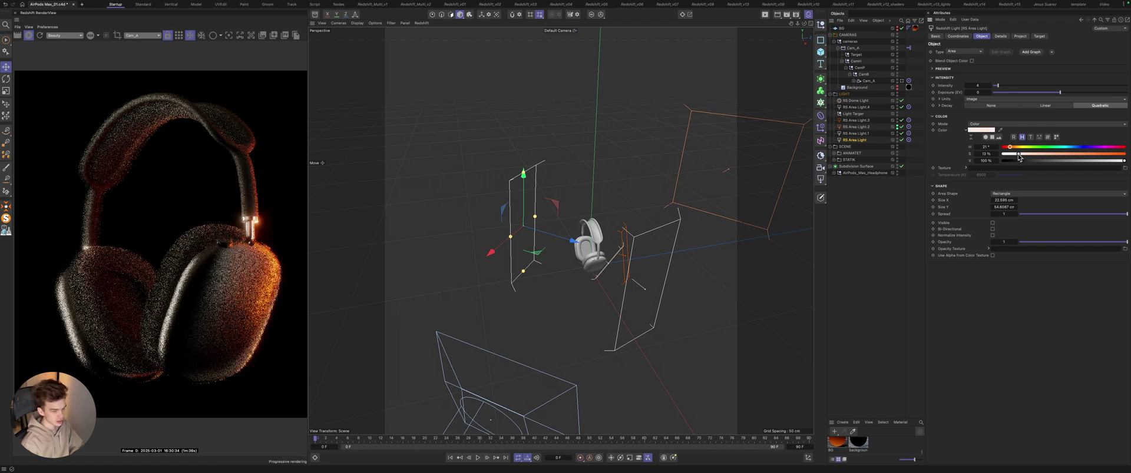
left_click_drag(1018, 157, 1025, 157)
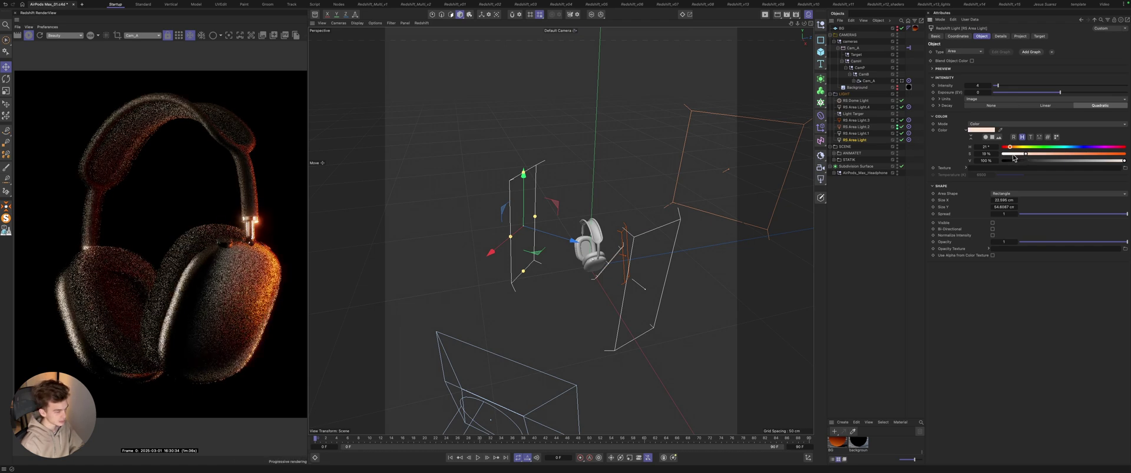
Step: Toggle RS Area Light.1 off and on to compare the render, and examine its placement around the headphones
left_click(851, 134)
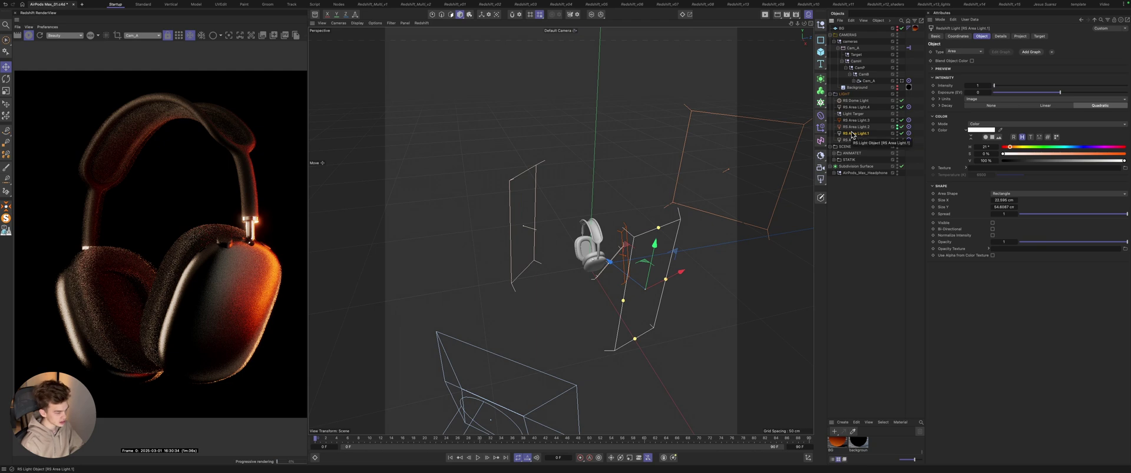
left_click(902, 134)
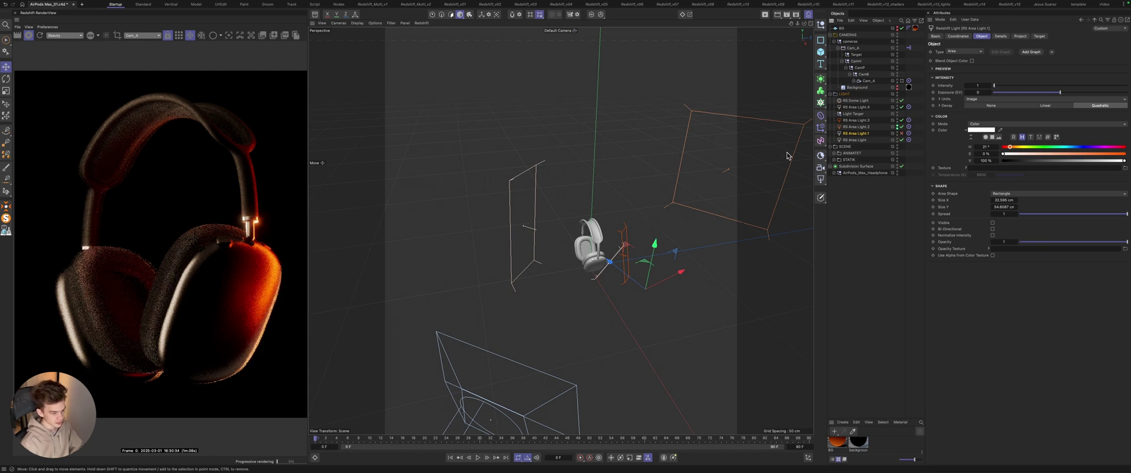
left_click(901, 134)
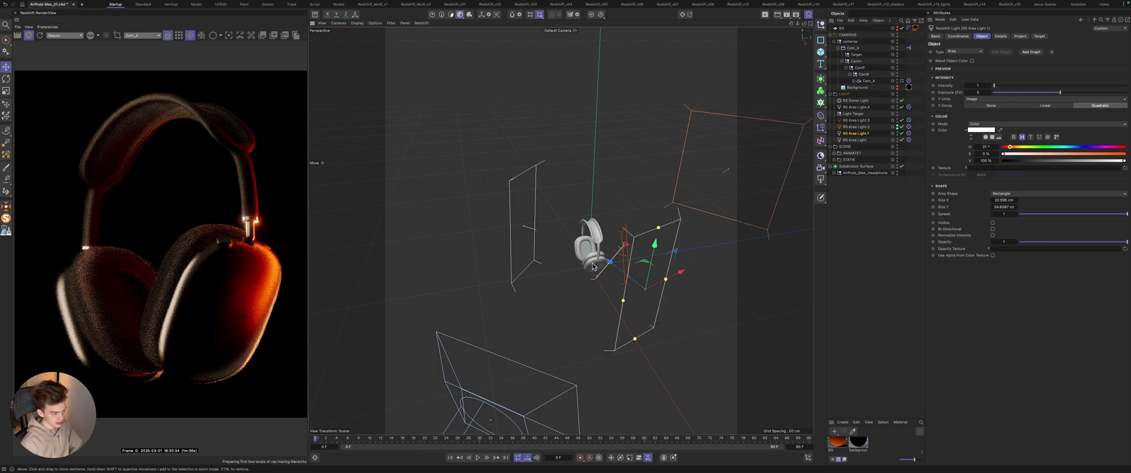
left_click_drag(589, 283, 636, 285, "alt")
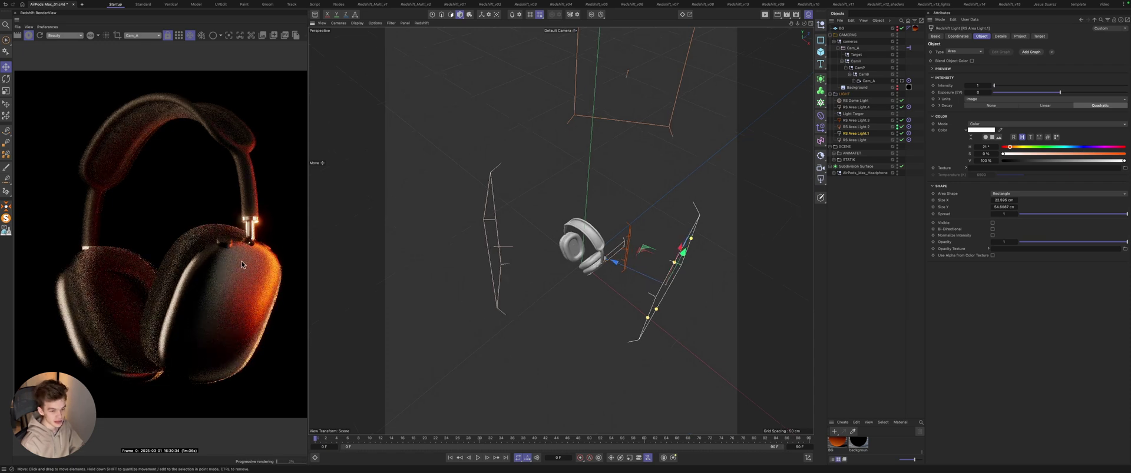
left_click_drag(591, 247, 733, 143, "alt")
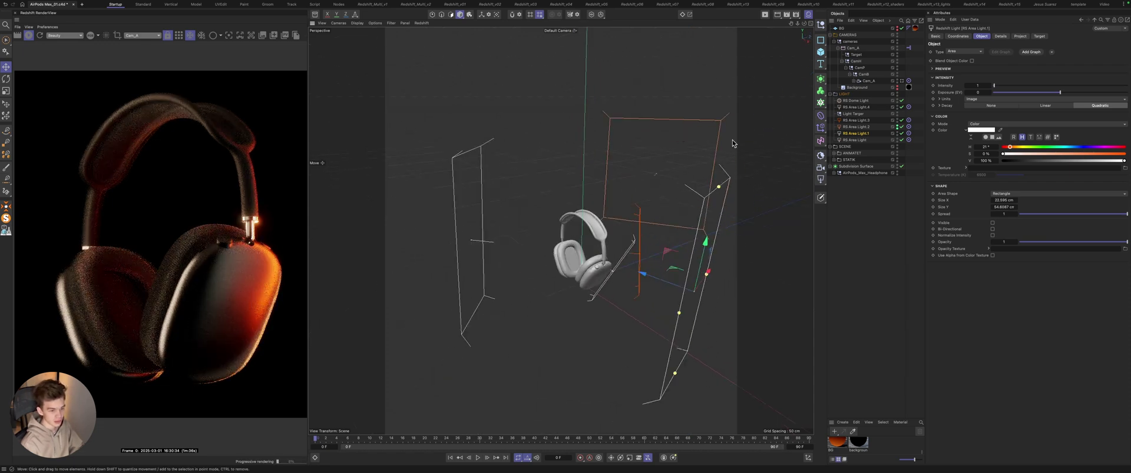
Step: Enable the BG plane behind the headphones and frame it together with the lights and camera
left_click(898, 28)
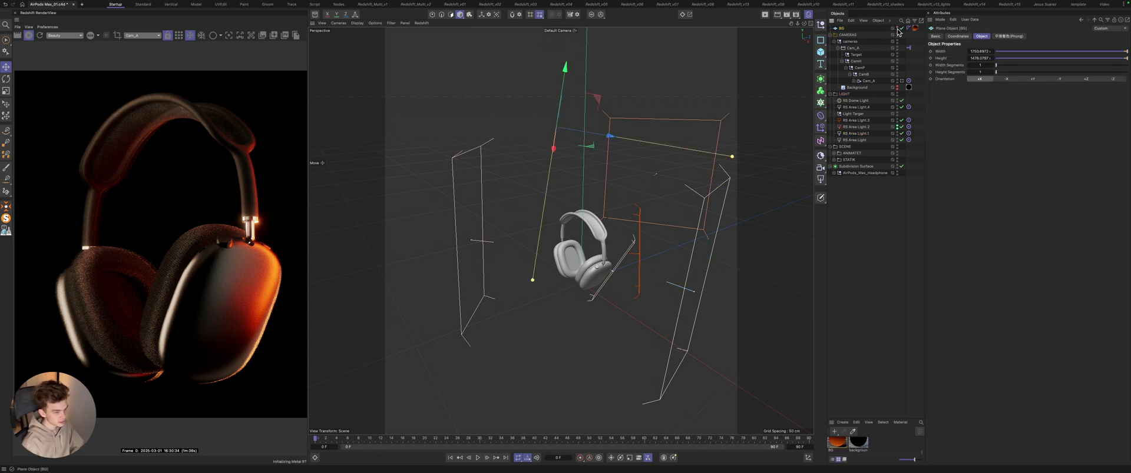
left_click(897, 29)
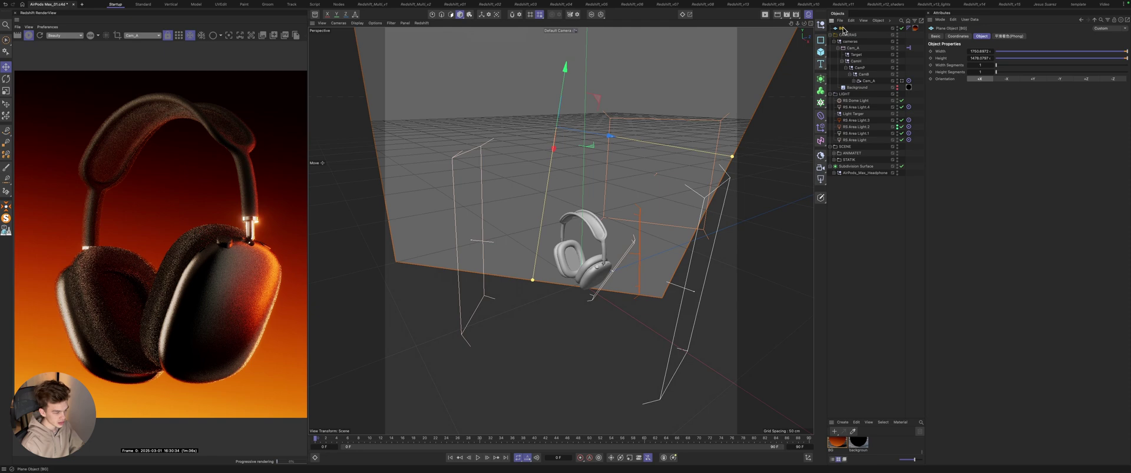
key("o")
left_click_drag(536, 204, 586, 184, "alt")
scroll(586, 183, "up", 5)
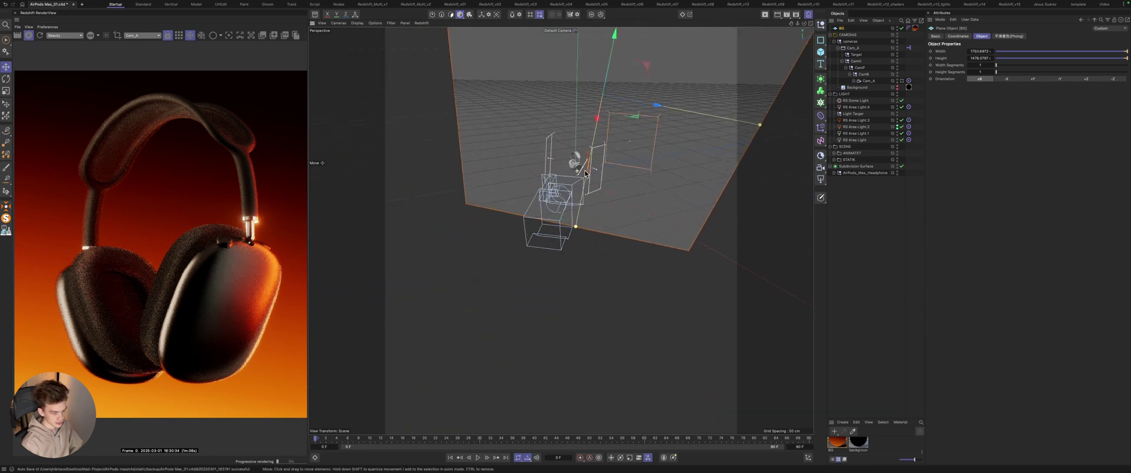
Step: Examine the BG material's node graph, including the ramp's colour knots and its connection to emission, then close it
double_click(830, 444)
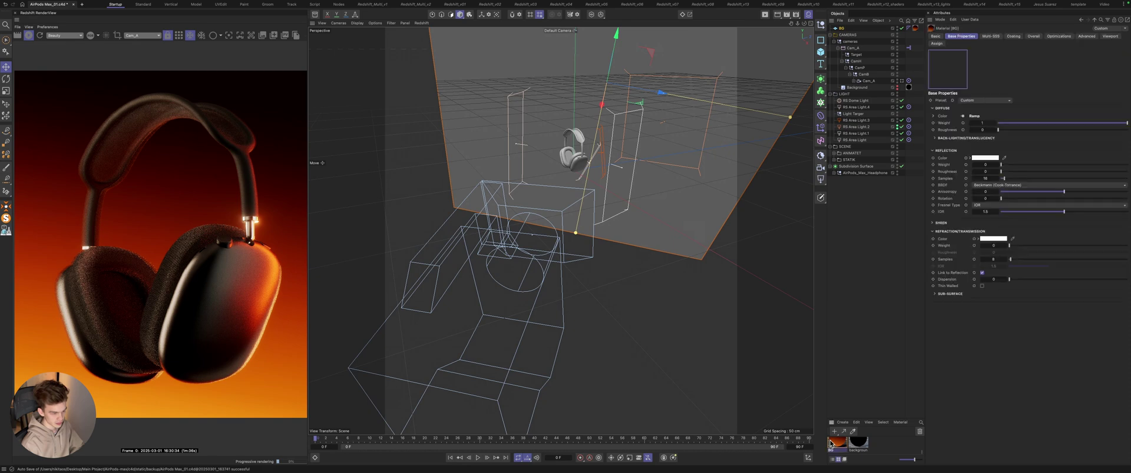
left_click_drag(827, 233, 753, 65)
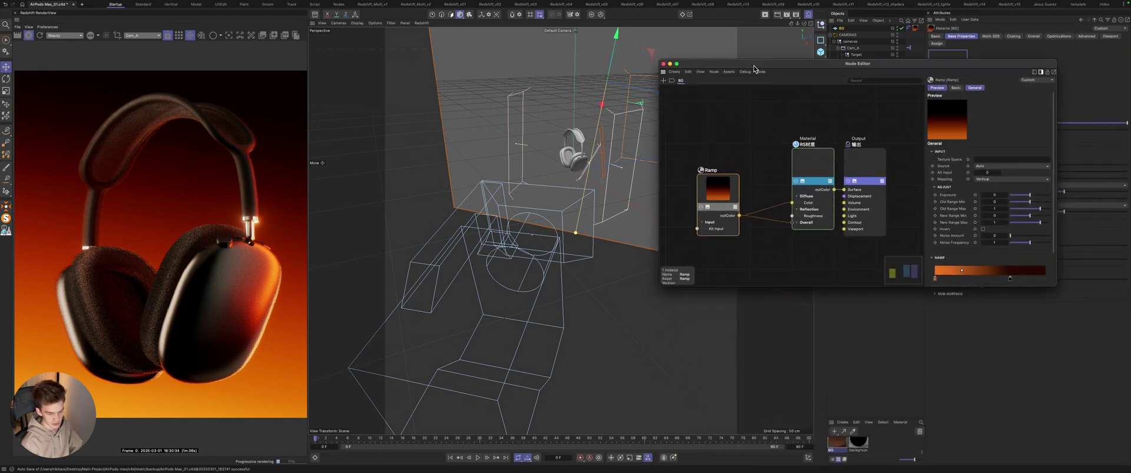
left_click(737, 143)
left_click(724, 192)
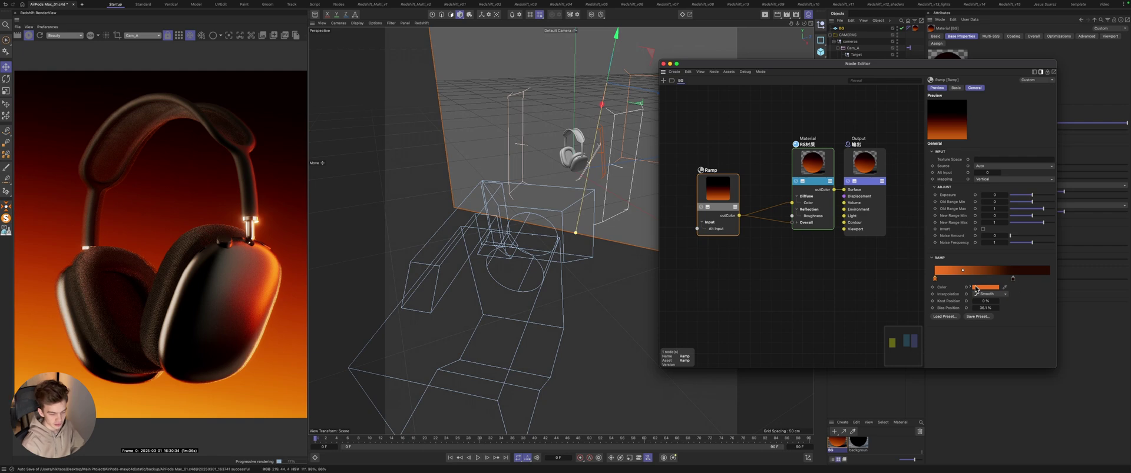
left_click(1012, 279)
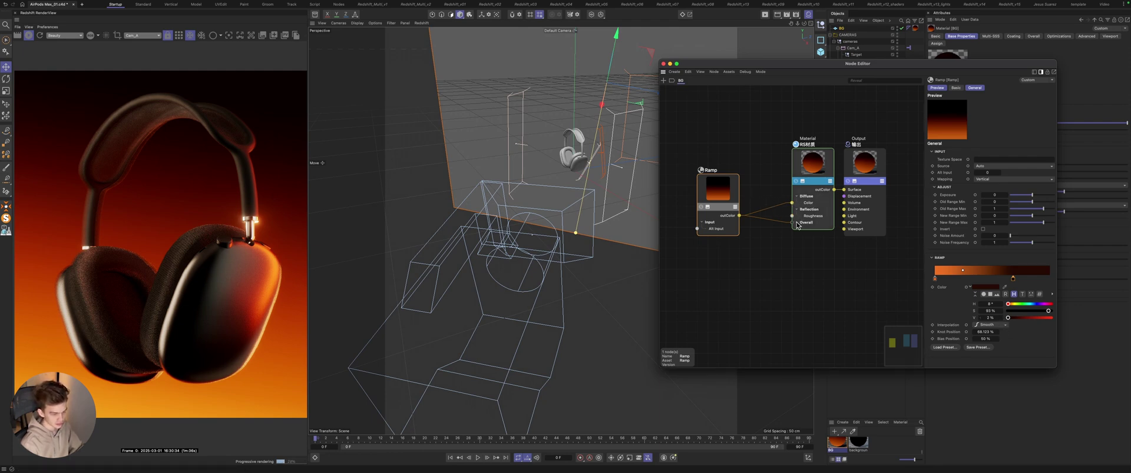
left_click_drag(797, 226, 791, 235)
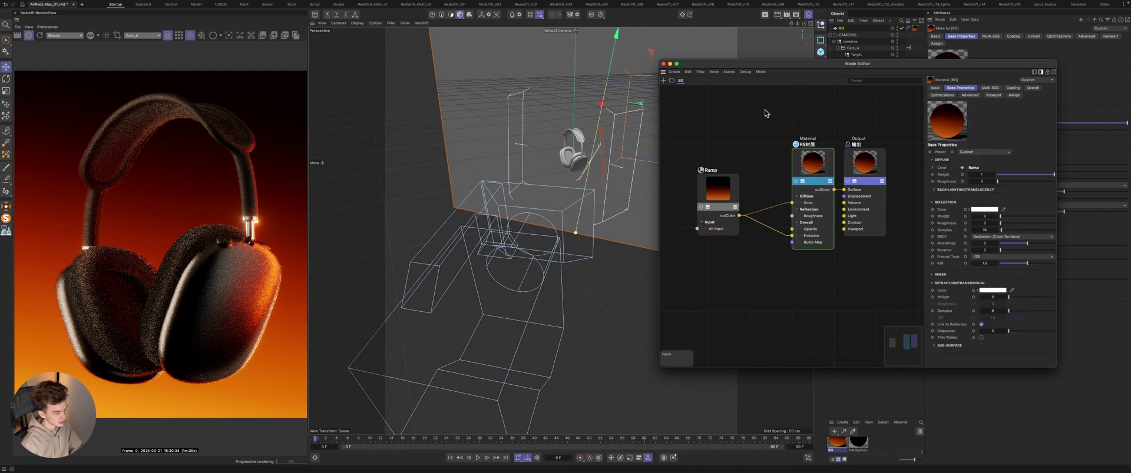
left_click(663, 63)
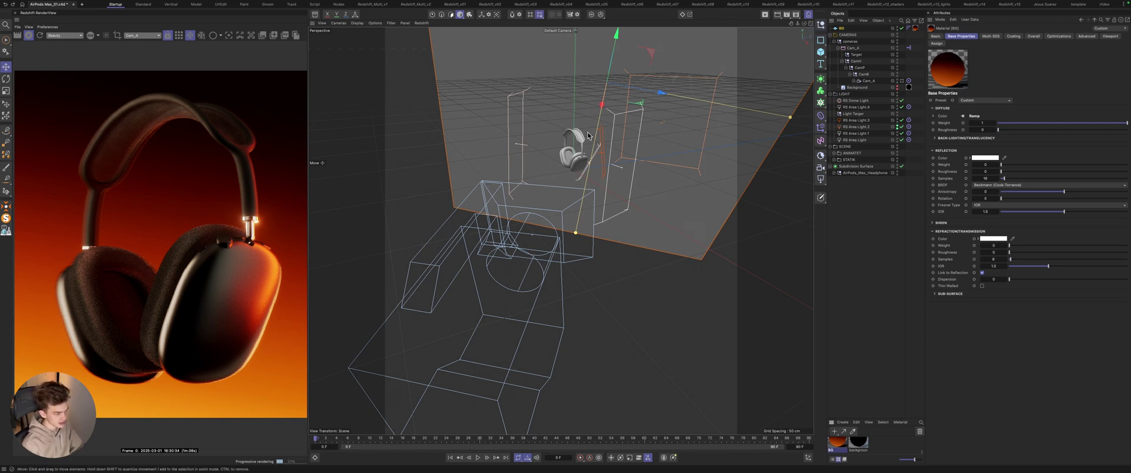
scroll(584, 159, "up", 5)
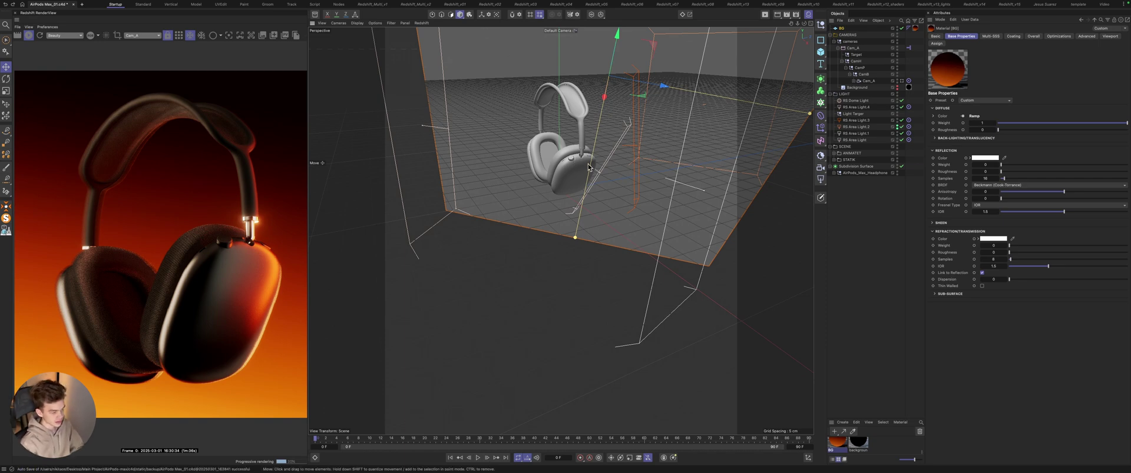
scroll(586, 177, "up", 3)
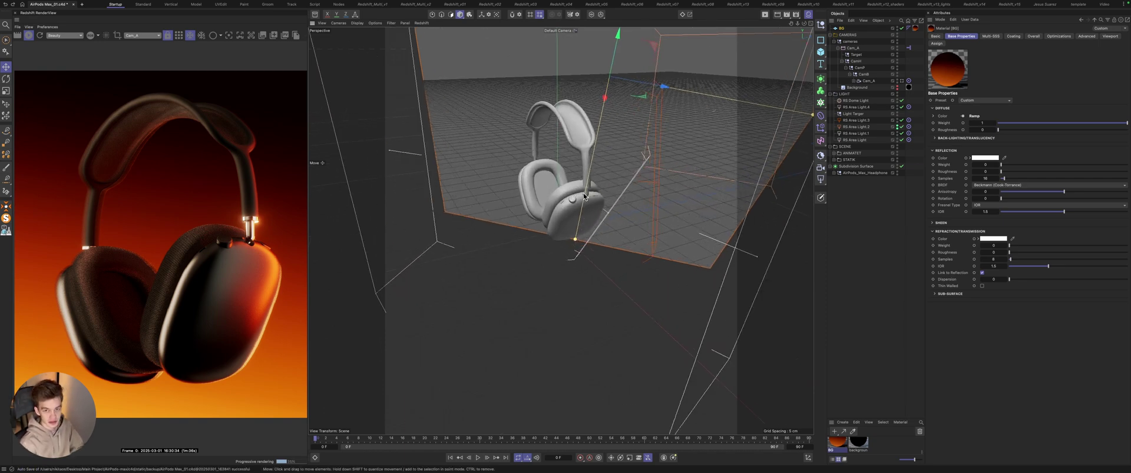